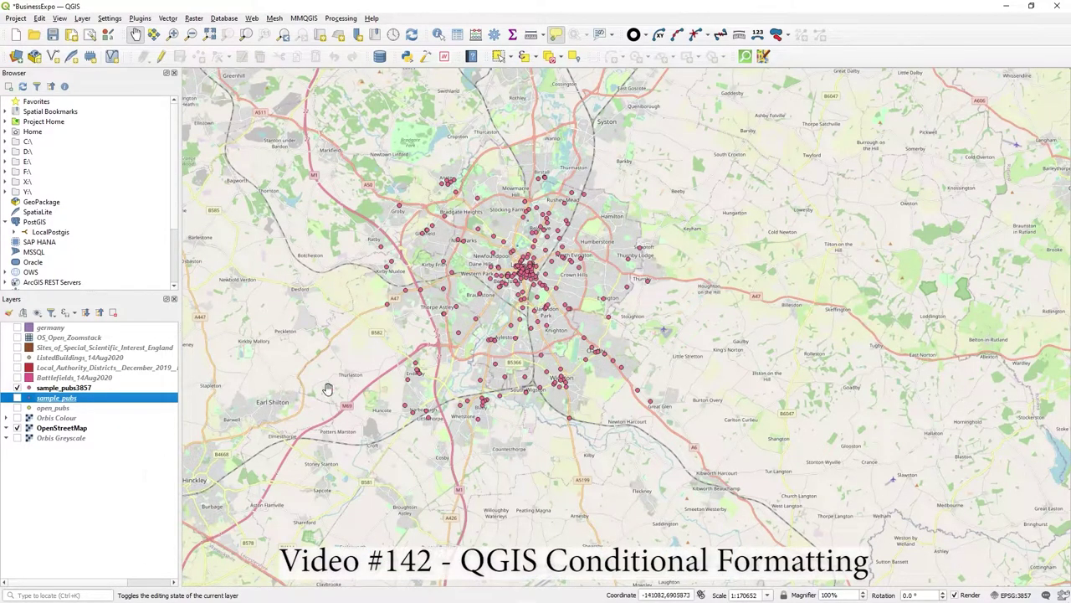
Check the QGIS version information under Help, then close it.
{"action": "right_click", "coordinate": [67, 399]}
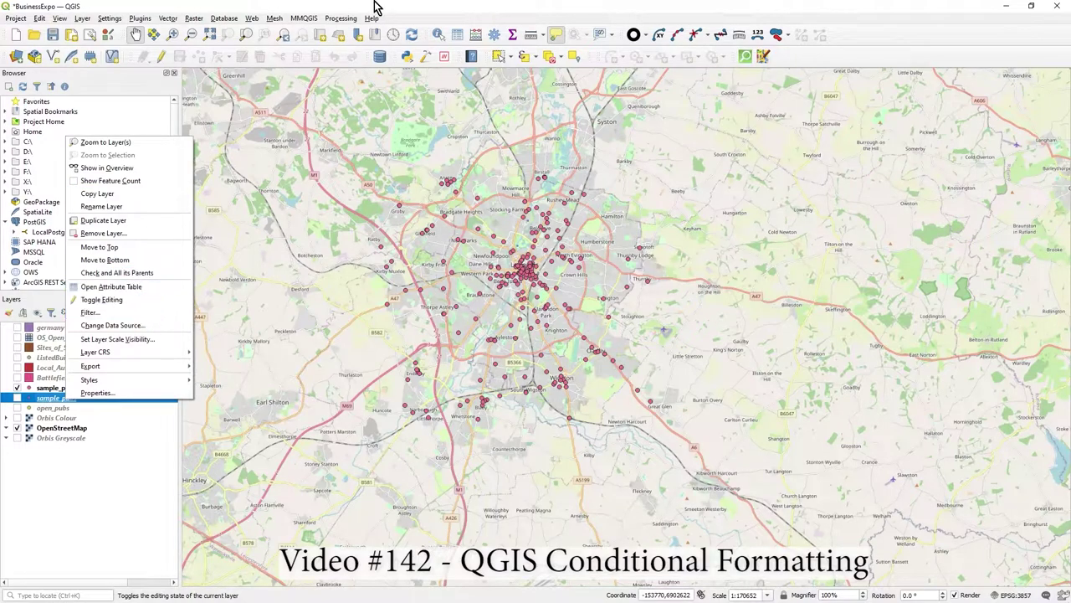
{"action": "left_click", "coordinate": [371, 17]}
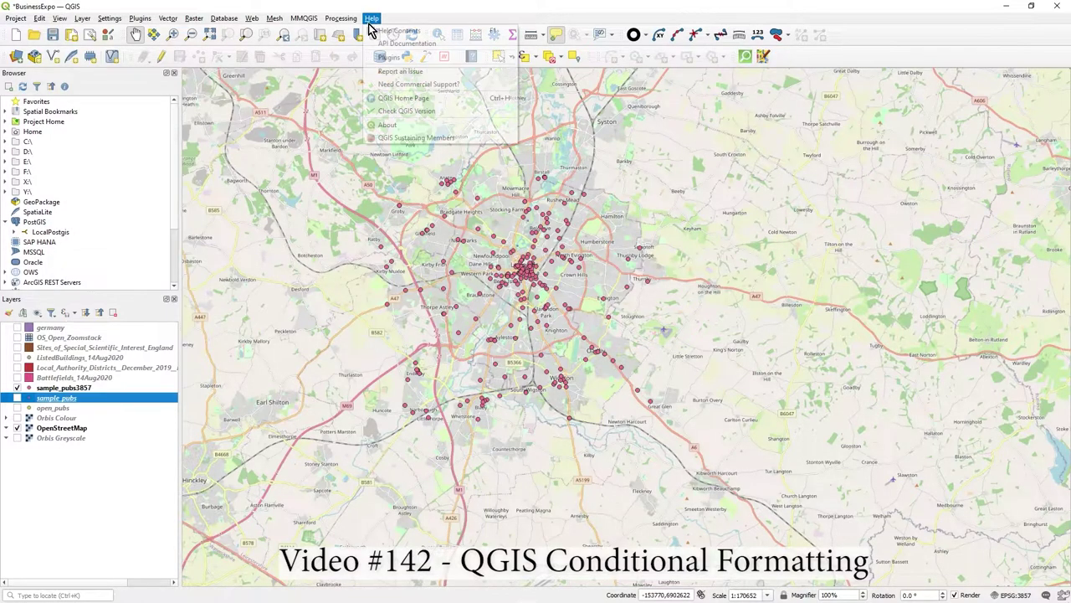
{"action": "left_click", "coordinate": [388, 126]}
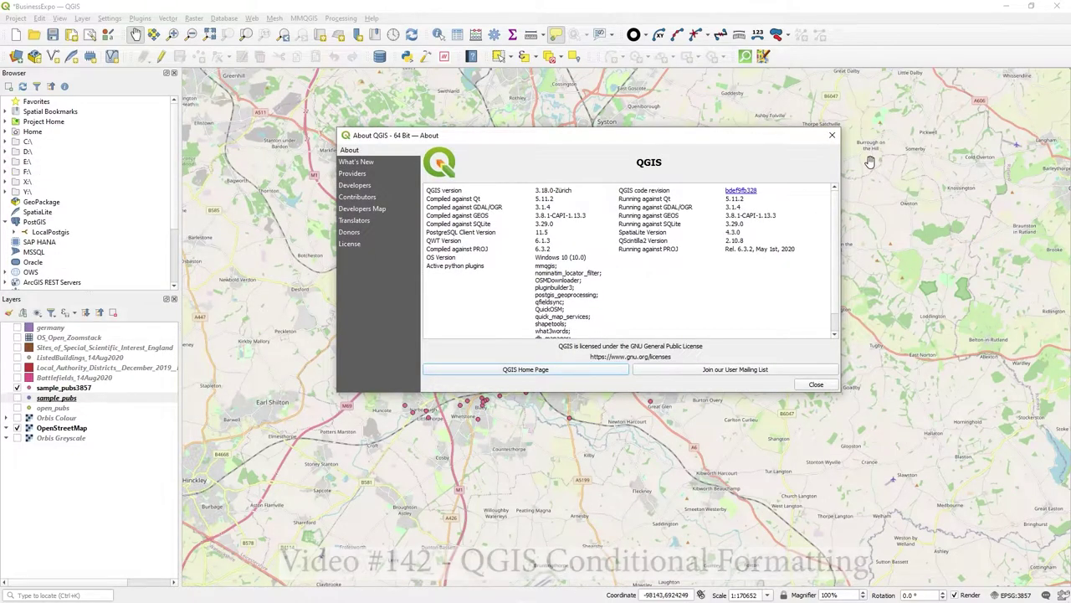
{"action": "left_click", "coordinate": [831, 134]}
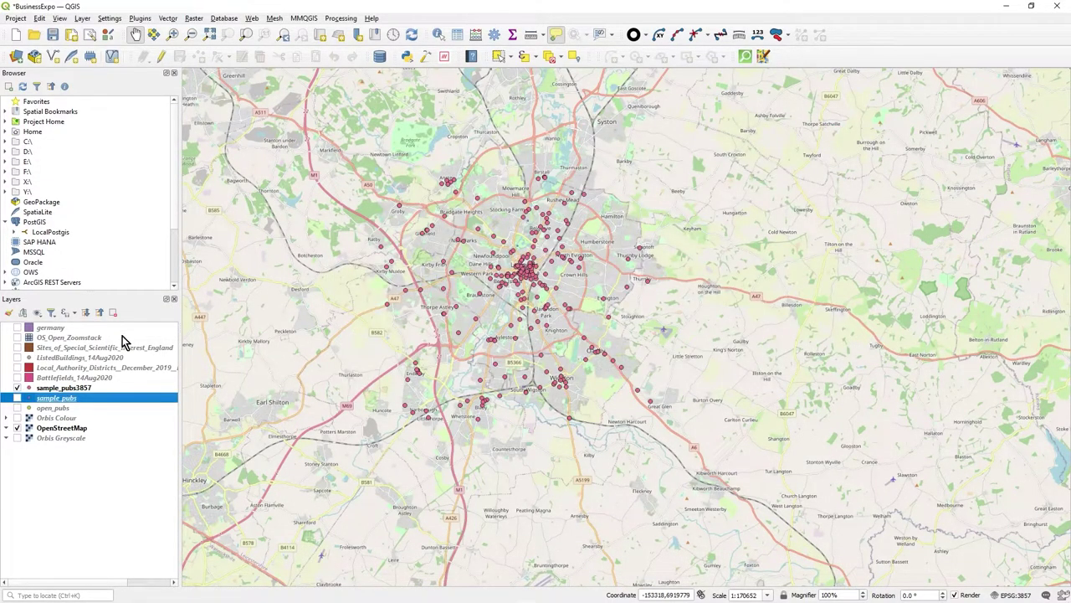
Open the attribute table of the sample_pubs layer from its context menu.
{"action": "right_click", "coordinate": [73, 397]}
{"action": "right_click", "coordinate": [76, 399]}
{"action": "right_click", "coordinate": [76, 399]}
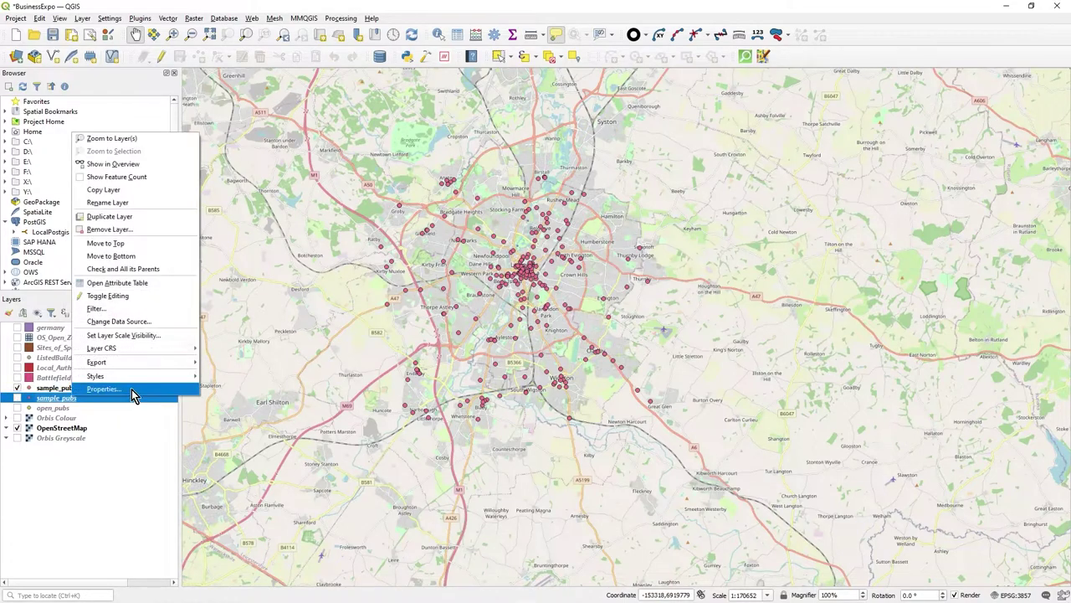
{"action": "left_click", "coordinate": [142, 287]}
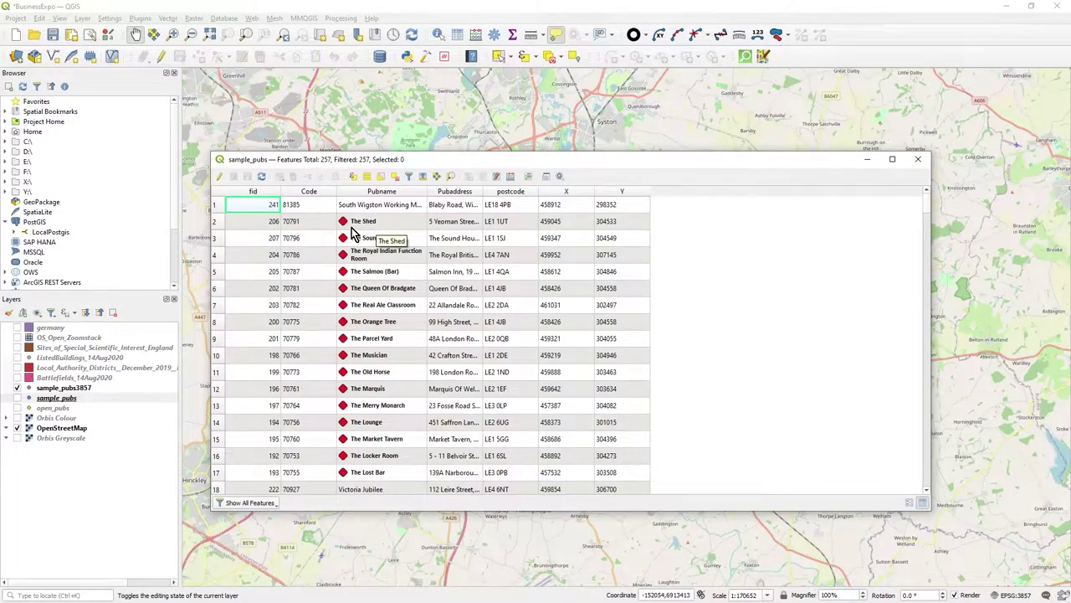
Scroll down through the 257 pub rows in the attribute table.
{"action": "scroll", "coordinate": [360, 302], "scroll_direction": "down", "scroll_amount": 5}
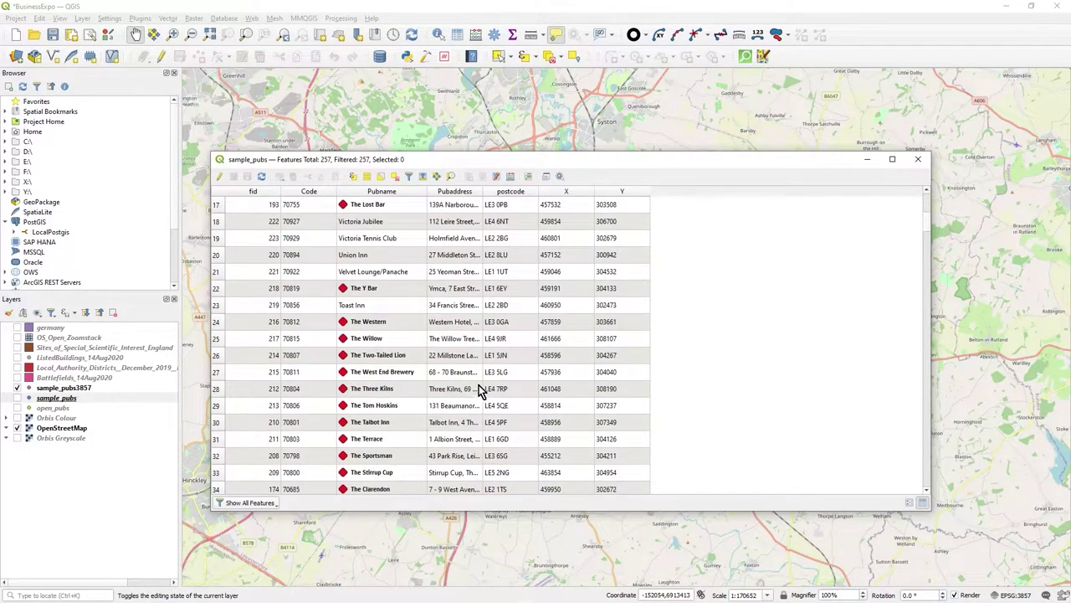
{"action": "scroll", "coordinate": [519, 405], "scroll_direction": "down", "scroll_amount": 9}
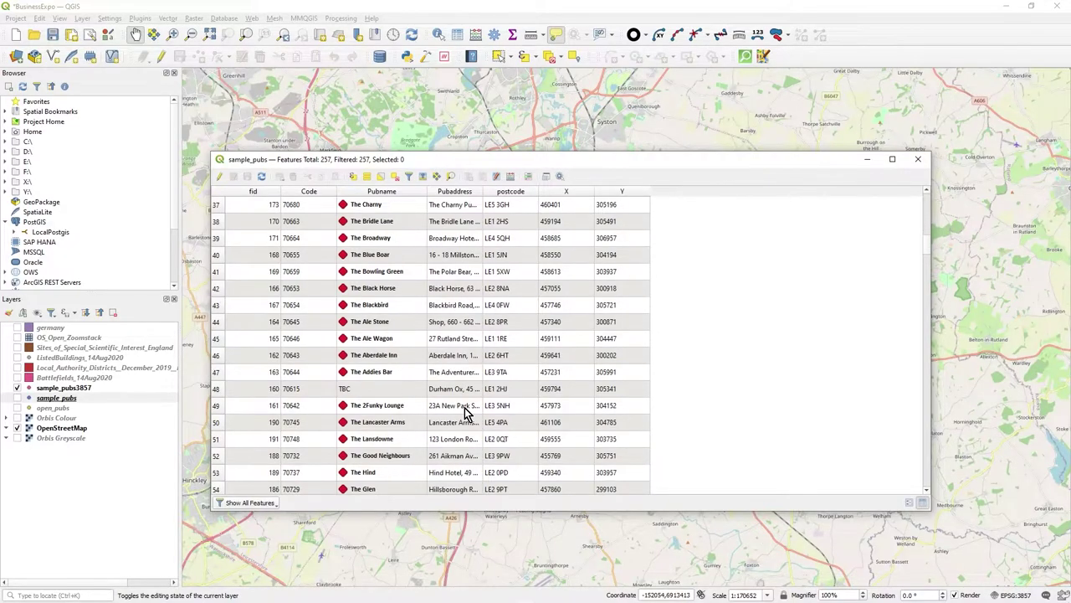
{"action": "scroll", "coordinate": [466, 410], "scroll_direction": "down", "scroll_amount": 7}
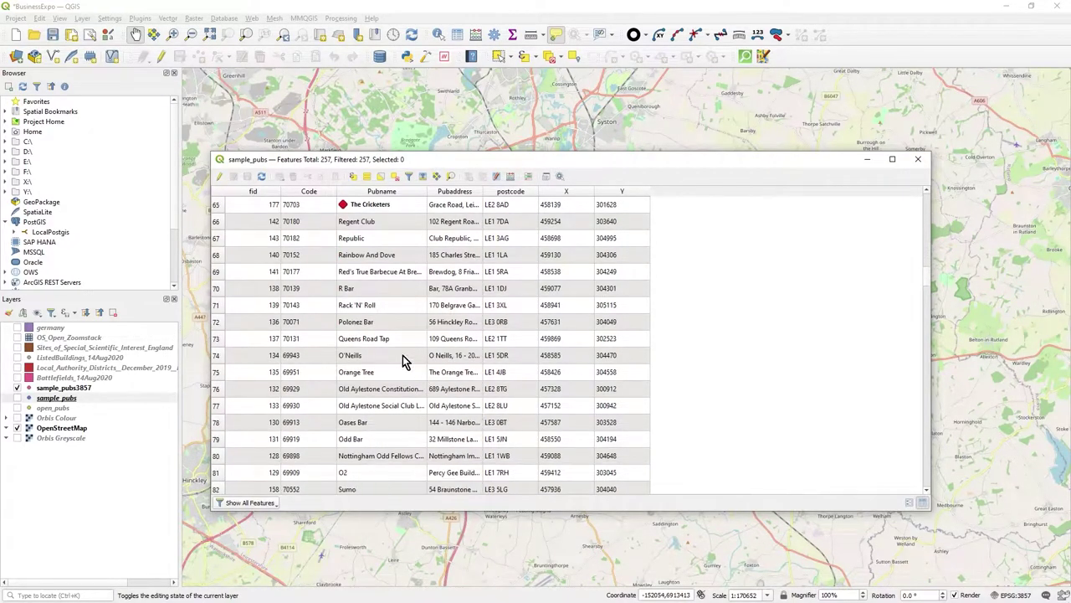
{"action": "scroll", "coordinate": [402, 362], "scroll_direction": "down", "scroll_amount": 12}
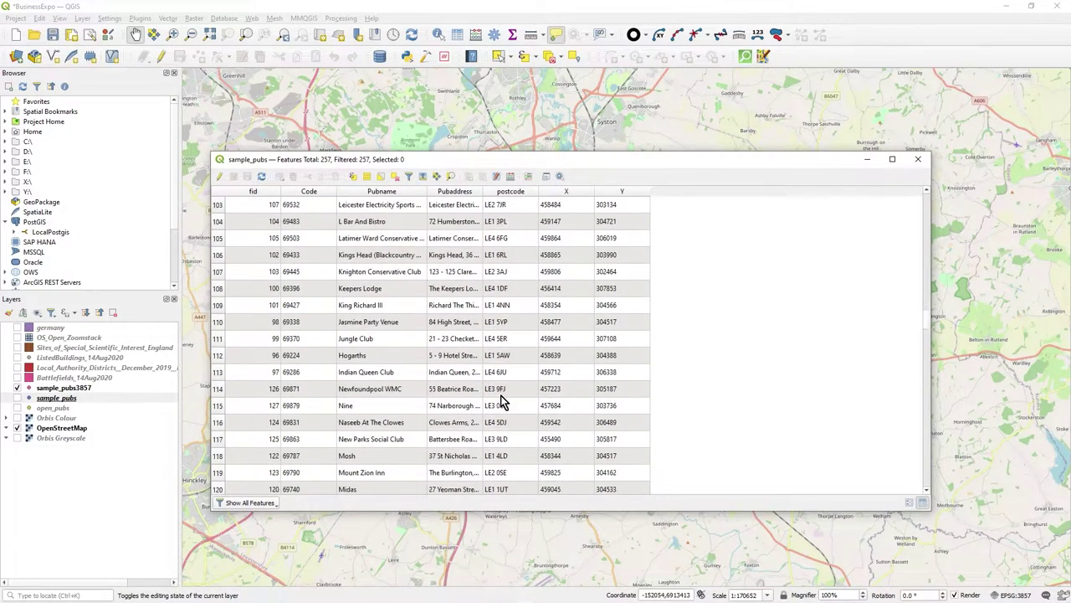
{"action": "scroll", "coordinate": [448, 379], "scroll_direction": "down", "scroll_amount": 17}
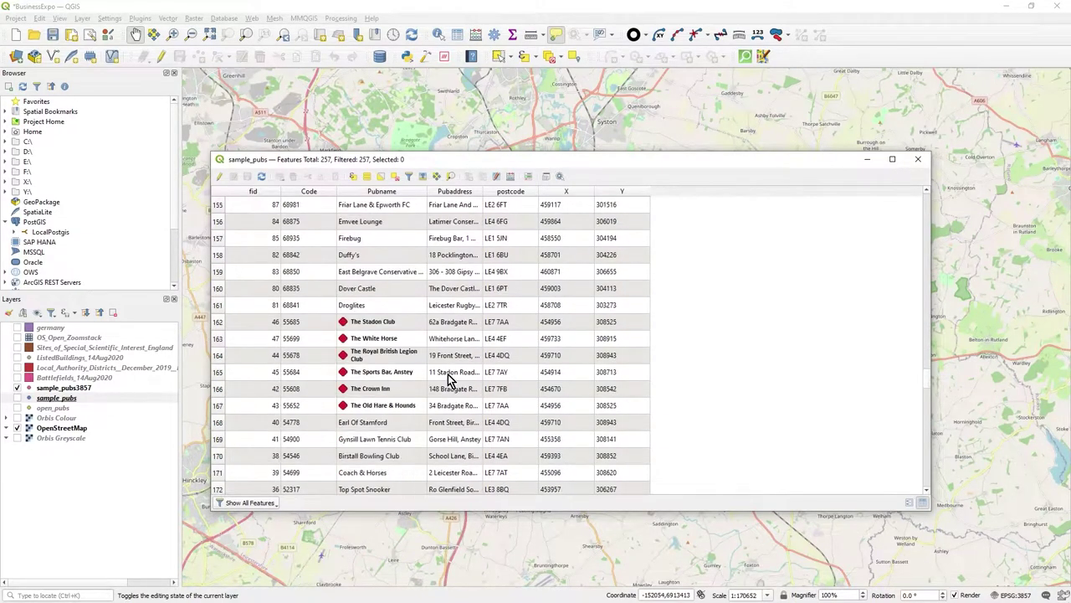
{"action": "scroll", "coordinate": [430, 366], "scroll_direction": "down", "scroll_amount": 3}
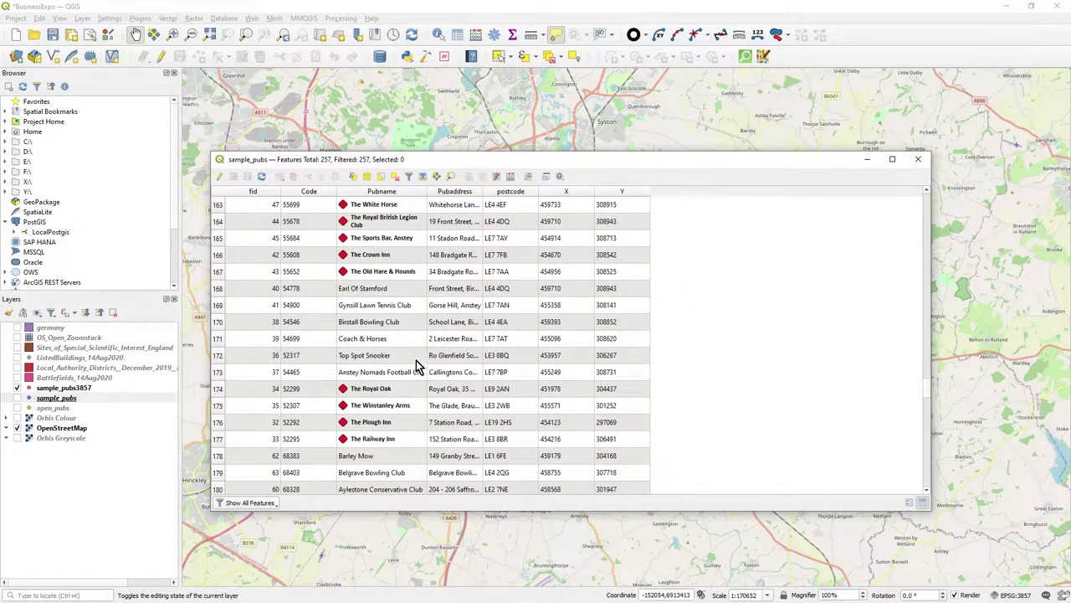
{"action": "scroll", "coordinate": [416, 365], "scroll_direction": "down", "scroll_amount": 6}
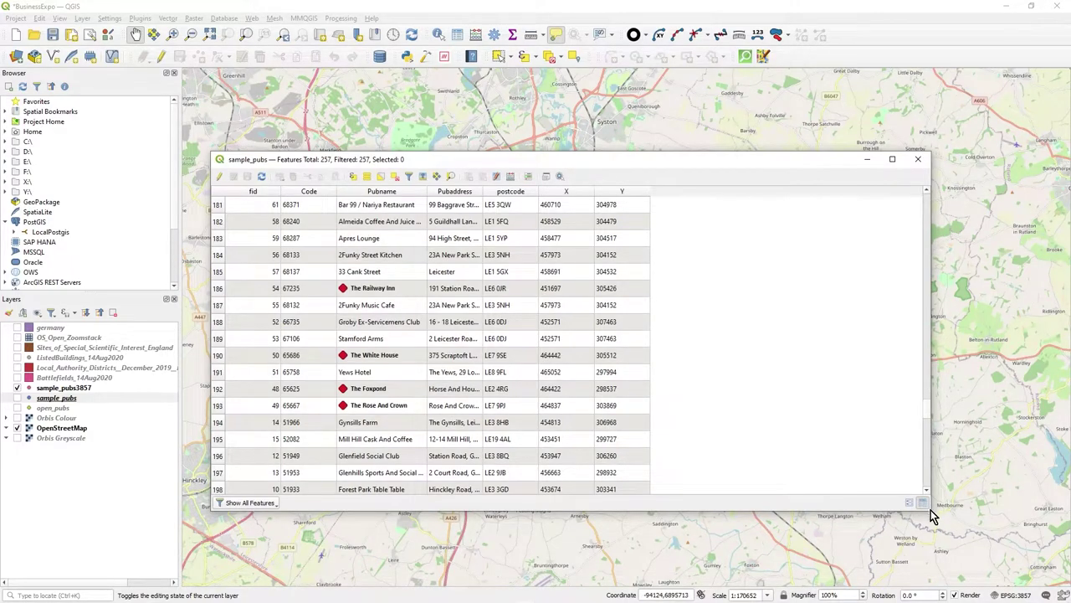
Resize the attribute table window to reveal more map, then widen it slightly.
{"action": "left_click_drag", "start_coordinate": [930, 509], "coordinate": [716, 535]}
{"action": "scroll", "coordinate": [468, 423], "scroll_direction": "down", "scroll_amount": 14}
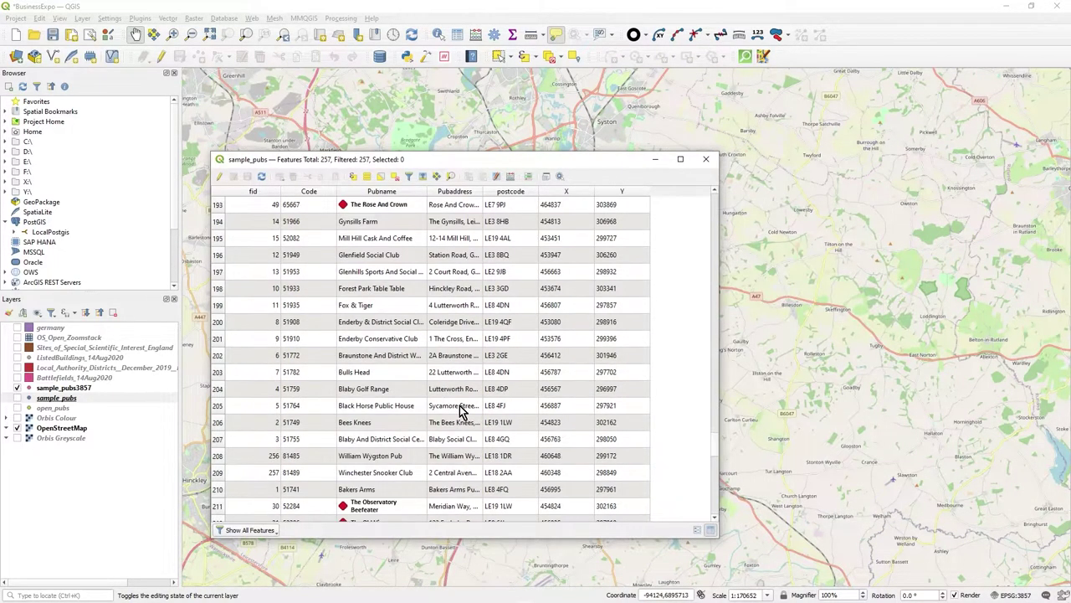
{"action": "scroll", "coordinate": [435, 441], "scroll_direction": "up", "scroll_amount": 19}
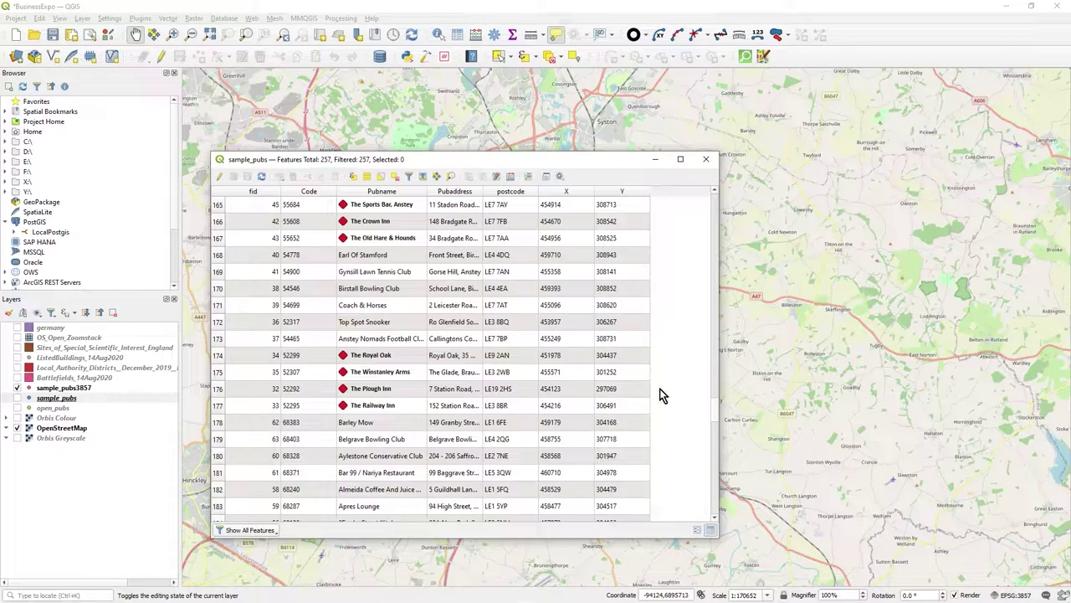
{"action": "left_click_drag", "start_coordinate": [714, 423], "coordinate": [699, 205]}
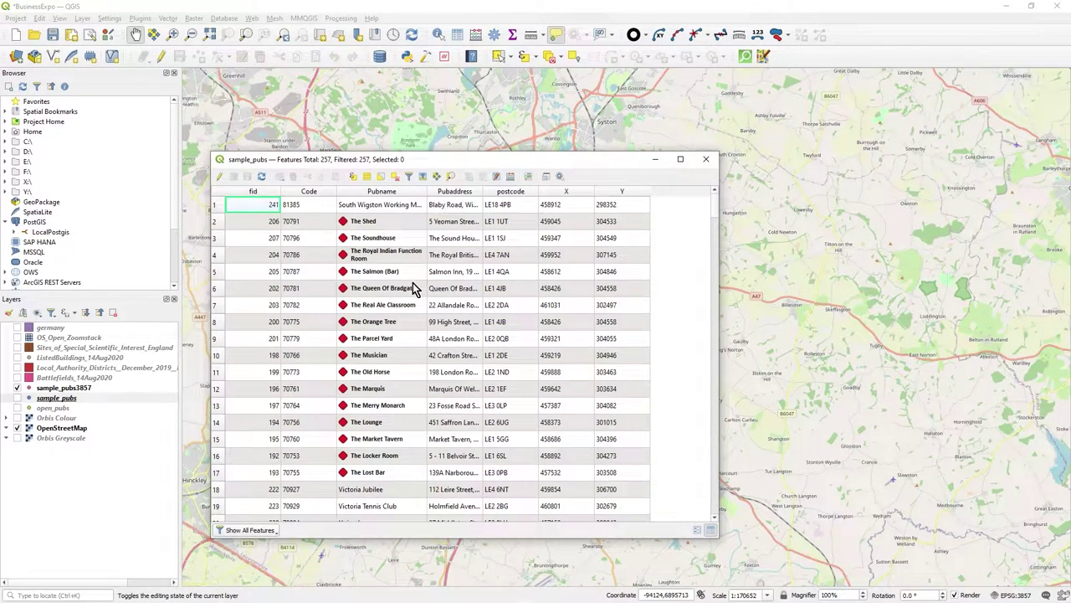
{"action": "scroll", "coordinate": [410, 284], "scroll_direction": "down", "scroll_amount": 1}
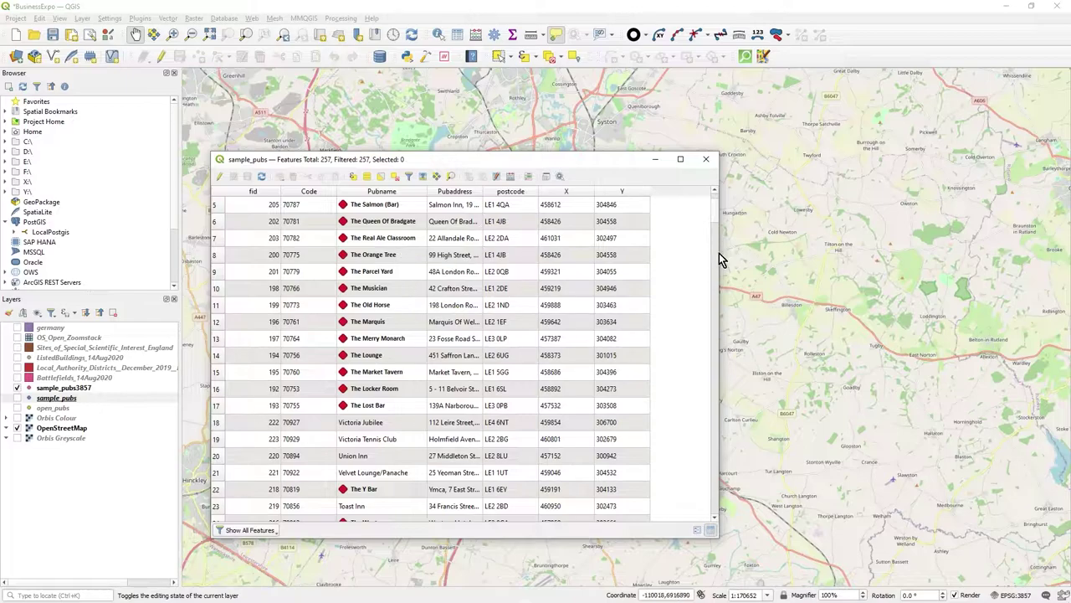
{"action": "left_click_drag", "start_coordinate": [719, 253], "coordinate": [894, 264]}
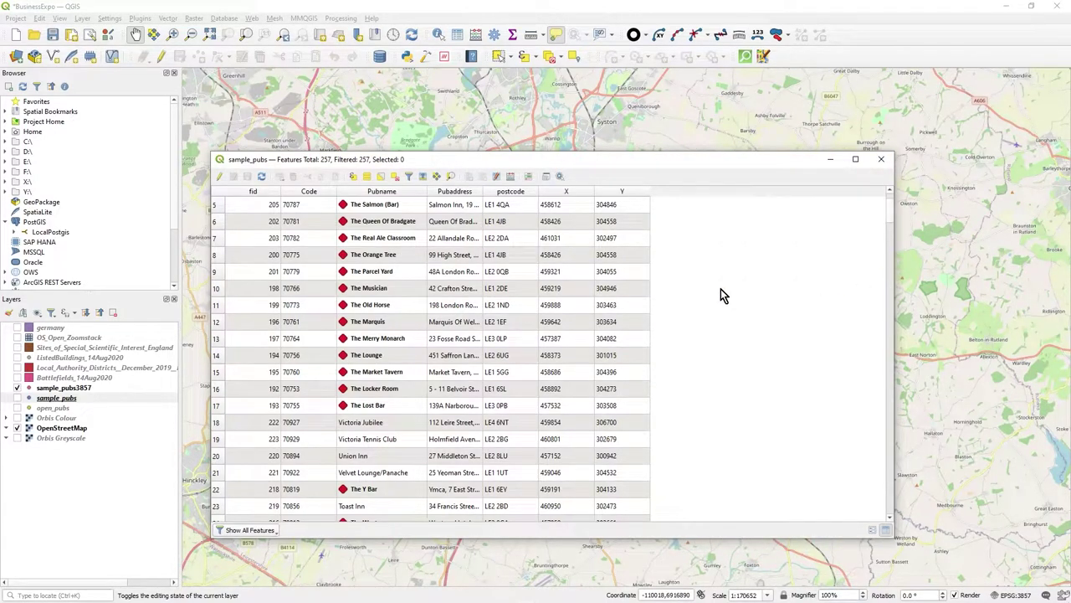
Show the conditional formatting panel, widen it, and choose Pubname as the field.
{"action": "left_click", "coordinate": [528, 177]}
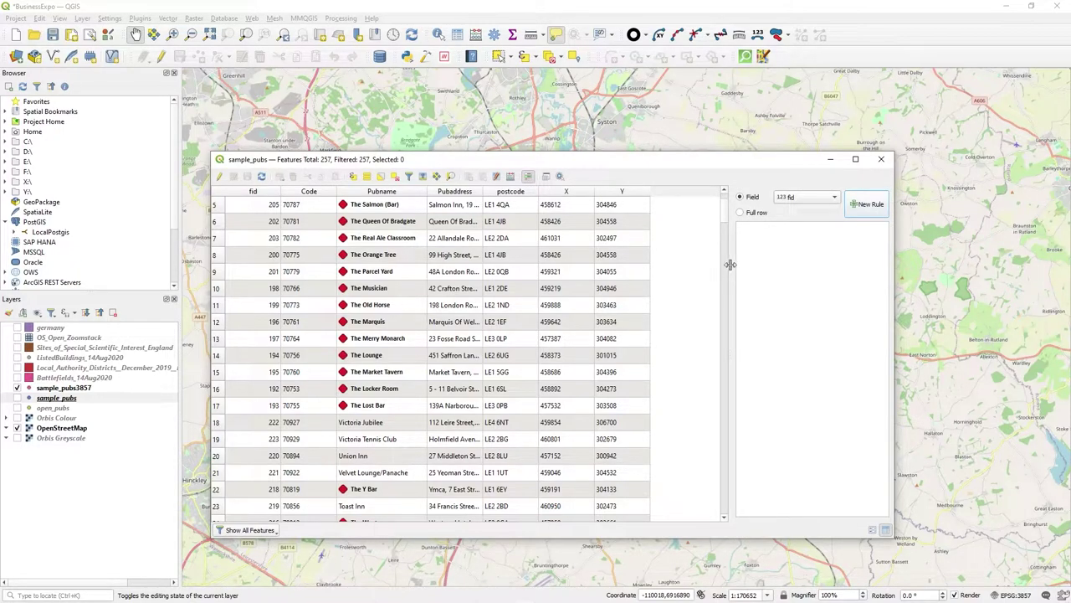
{"action": "left_click_drag", "start_coordinate": [725, 268], "coordinate": [683, 267]}
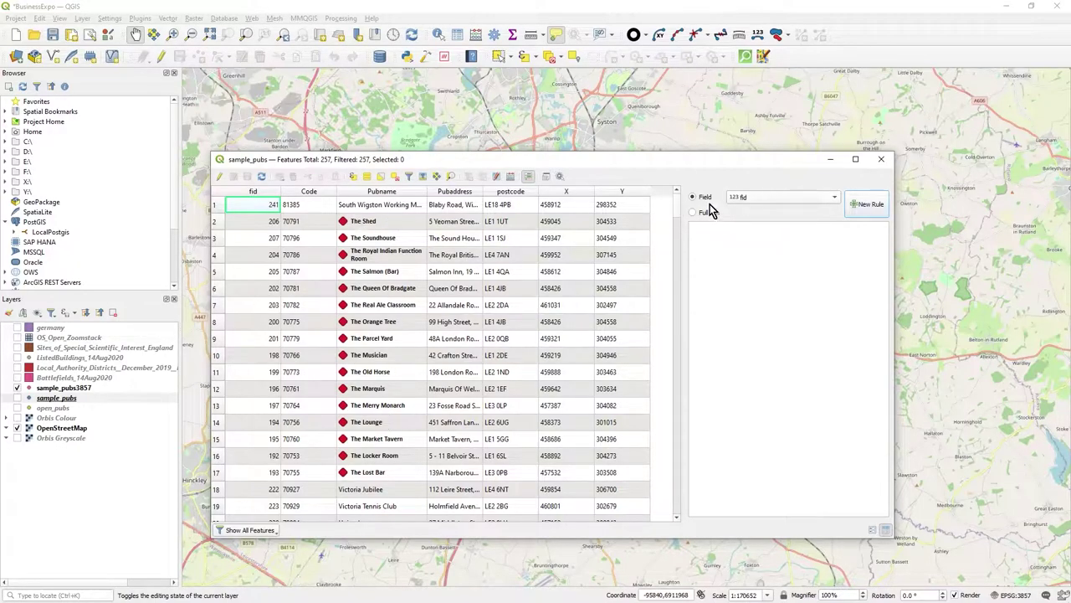
{"action": "left_click", "coordinate": [783, 201]}
{"action": "left_click", "coordinate": [793, 225]}
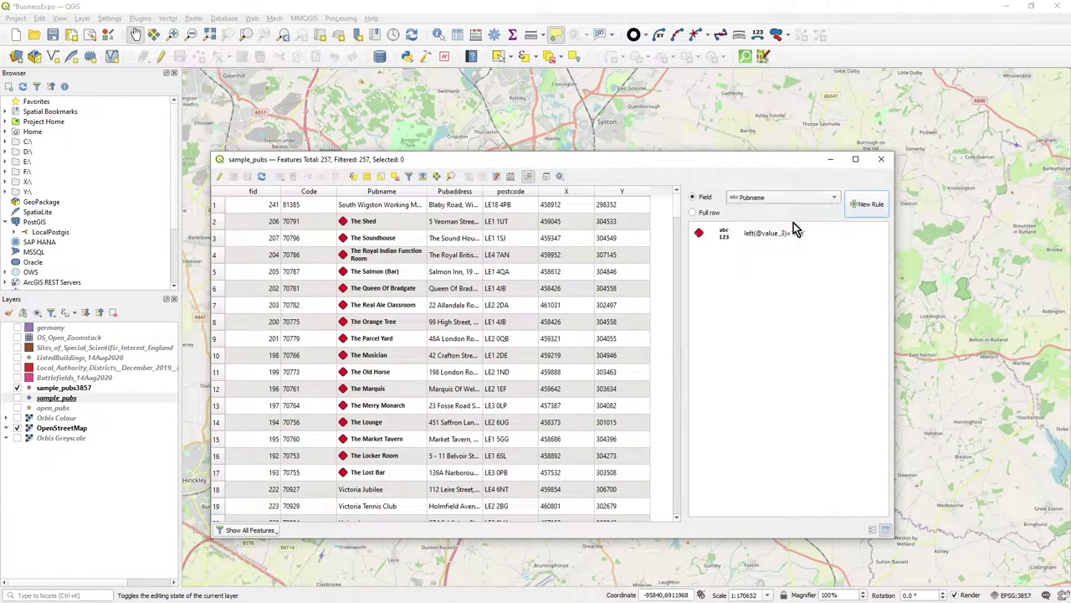
{"action": "left_click", "coordinate": [747, 239]}
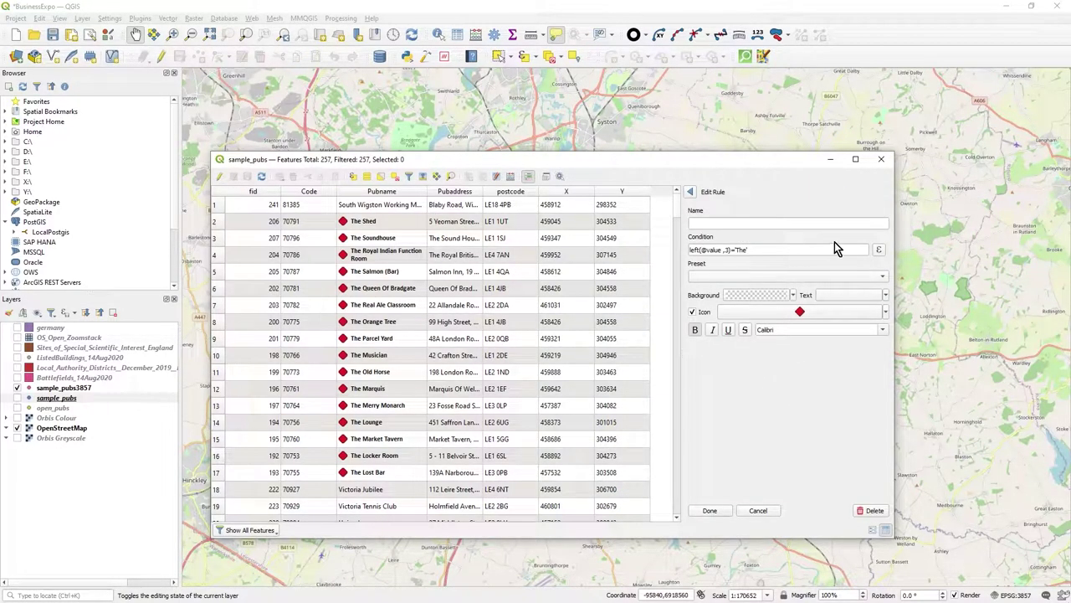
{"action": "left_click", "coordinate": [732, 224]}
{"action": "left_click", "coordinate": [879, 250]}
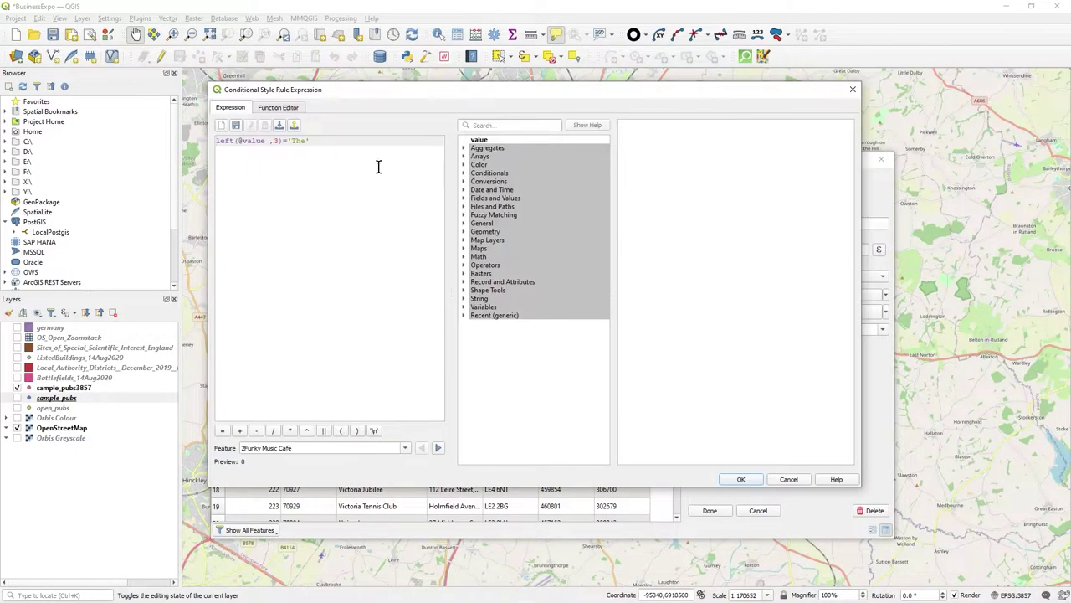
{"action": "left_click_drag", "start_coordinate": [338, 142], "coordinate": [198, 144]}
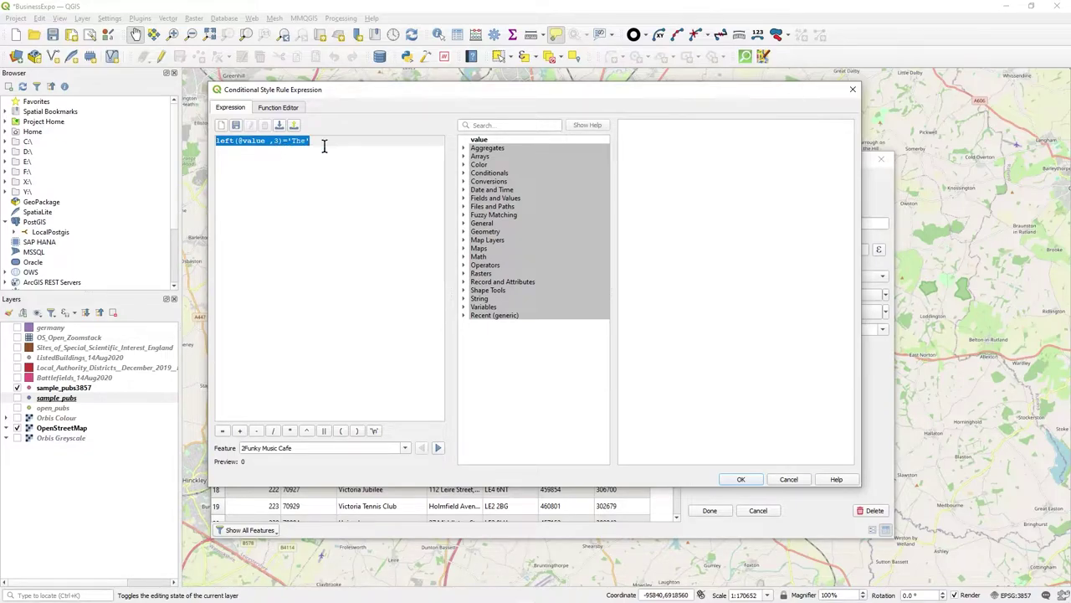
{"action": "left_click", "coordinate": [757, 479]}
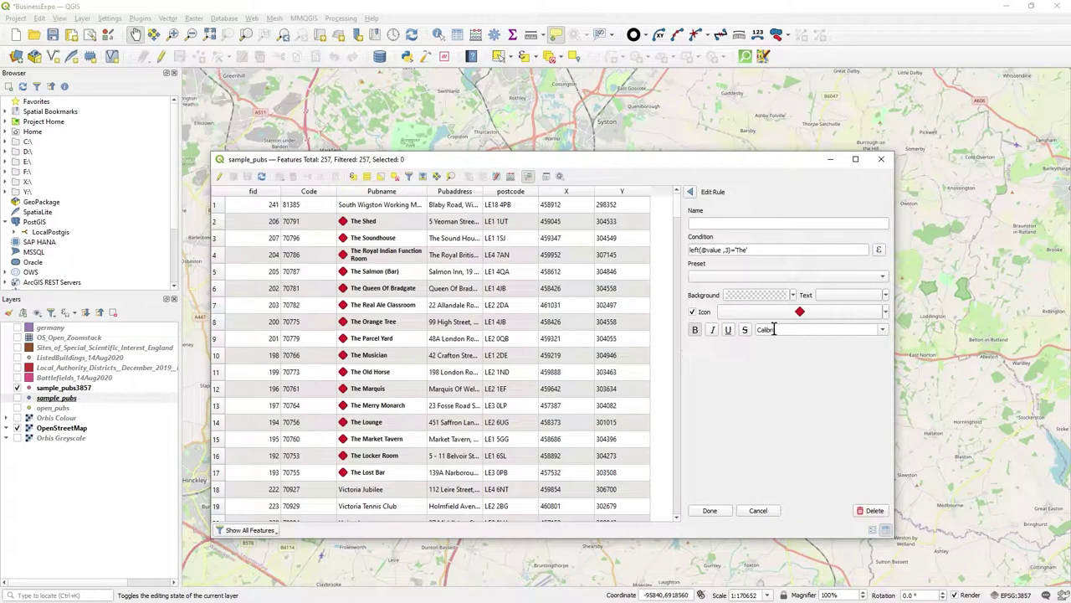
Give the Pubname rule Calibri bold text and a green icon colour.
{"action": "left_click", "coordinate": [885, 314]}
{"action": "left_click", "coordinate": [888, 322]}
{"action": "left_click", "coordinate": [886, 329]}
{"action": "left_click", "coordinate": [703, 367]}
{"action": "left_click", "coordinate": [695, 330]}
{"action": "left_click", "coordinate": [886, 313]}
{"action": "left_click", "coordinate": [751, 376]}
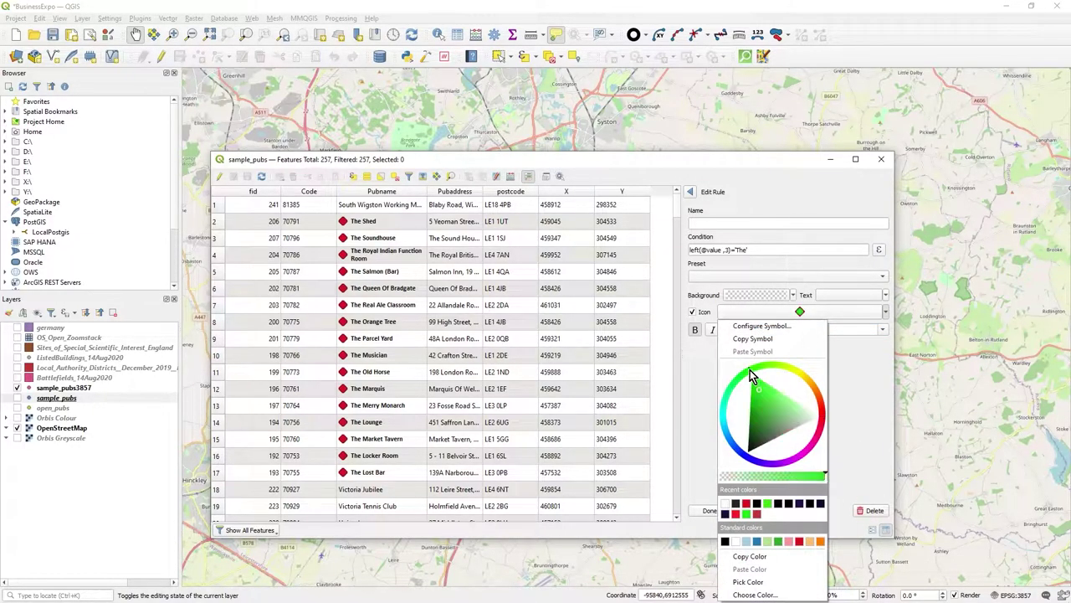
{"action": "left_click", "coordinate": [858, 378]}
Apply the edited rule, then reopen and delete the Pubname rule.
{"action": "left_click", "coordinate": [713, 512]}
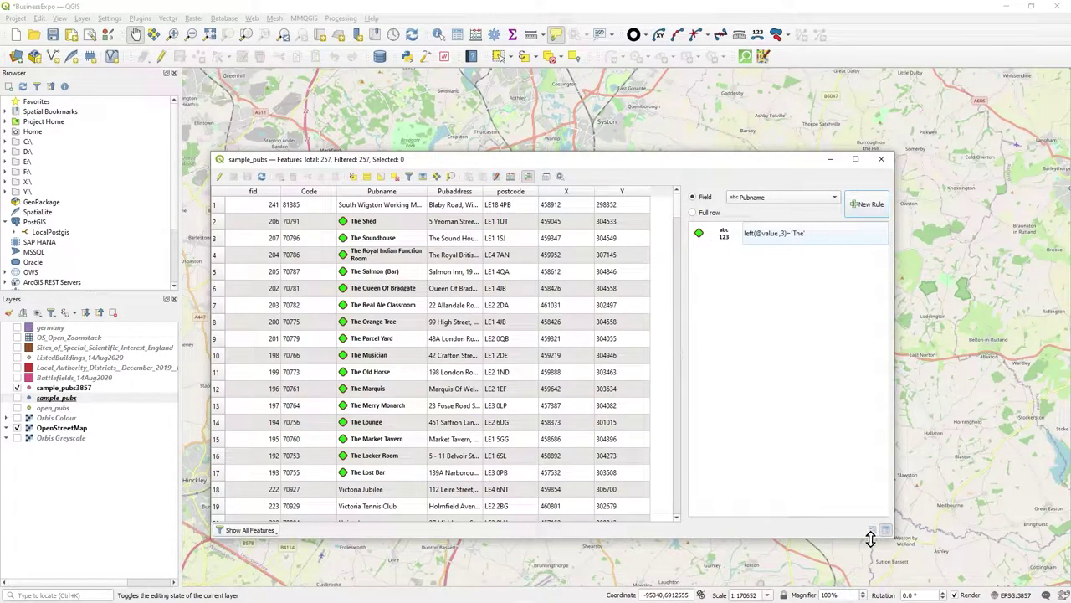
{"action": "left_click", "coordinate": [775, 235]}
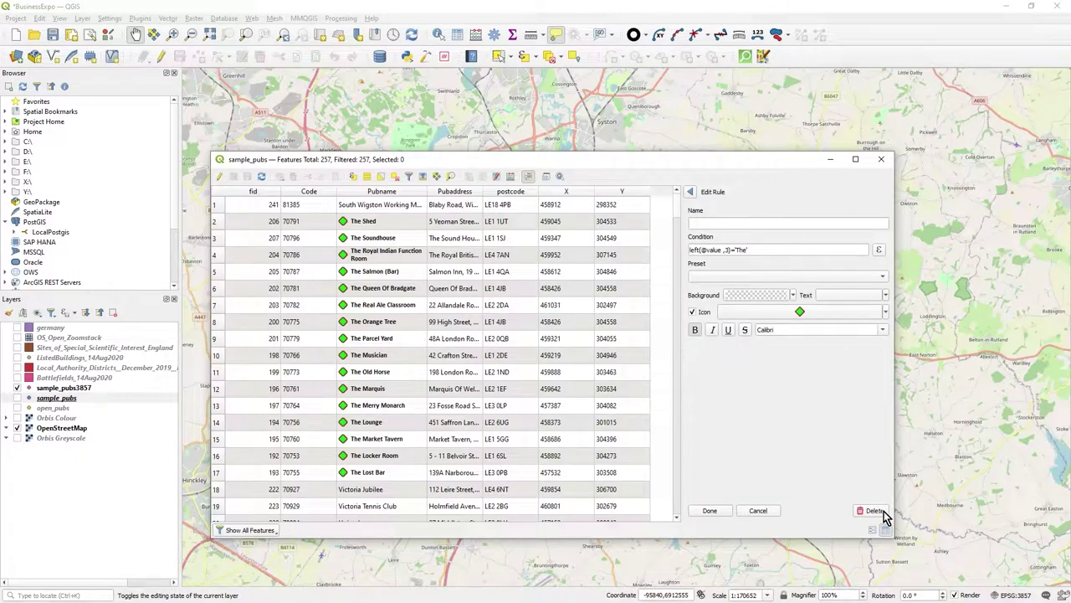
{"action": "left_click", "coordinate": [884, 512]}
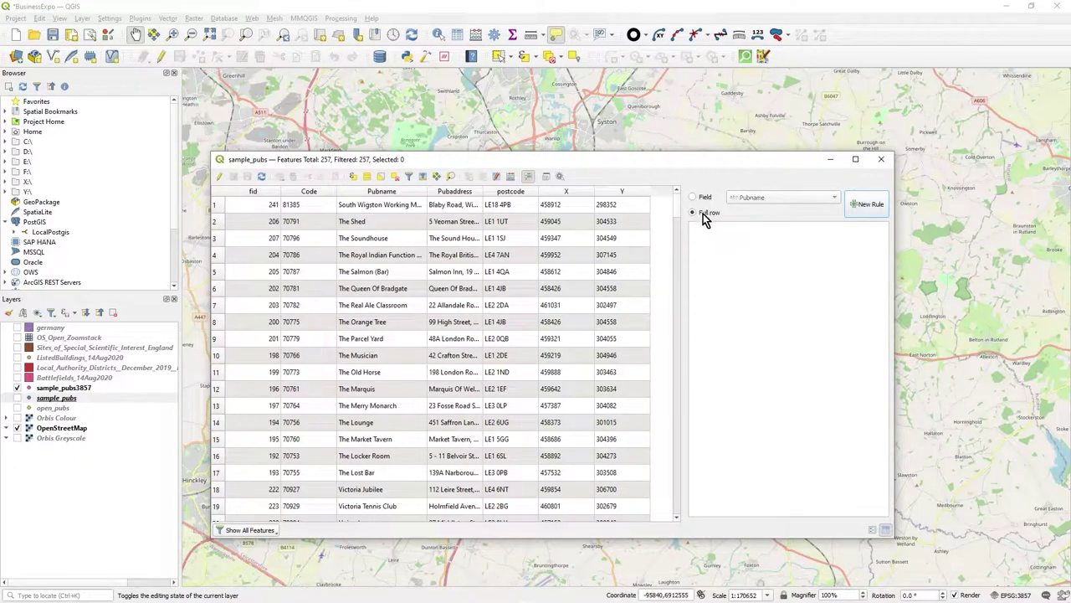
Start a new rule whose condition is left("Pubname",3)='The', inserting Pubname from Fields and Values.
{"action": "left_click", "coordinate": [868, 205]}
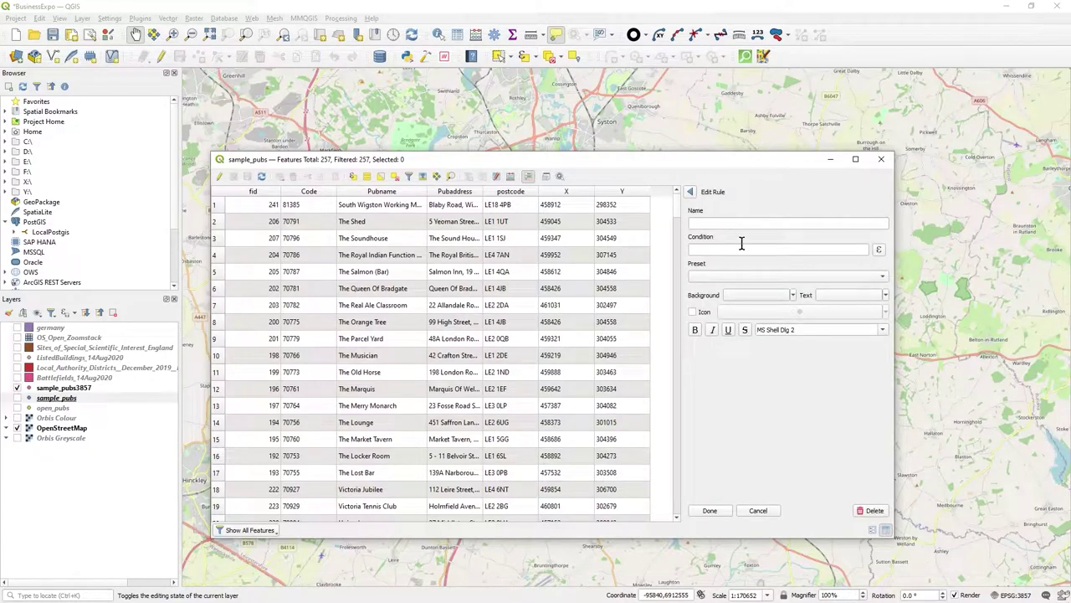
{"action": "left_click", "coordinate": [708, 251]}
{"action": "left_click", "coordinate": [880, 250]}
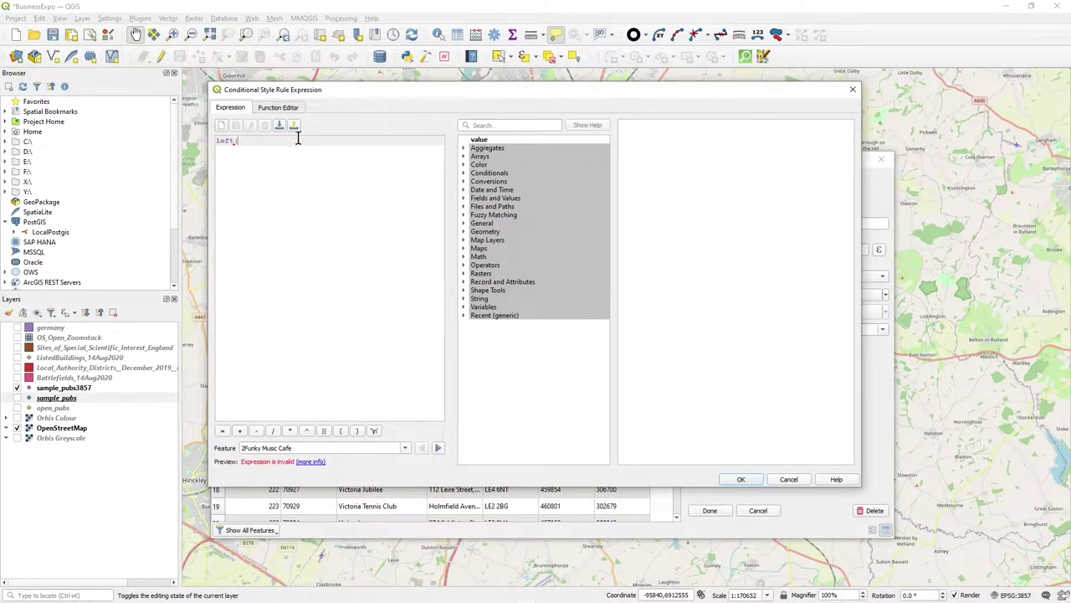
{"action": "left_click", "coordinate": [464, 197]}
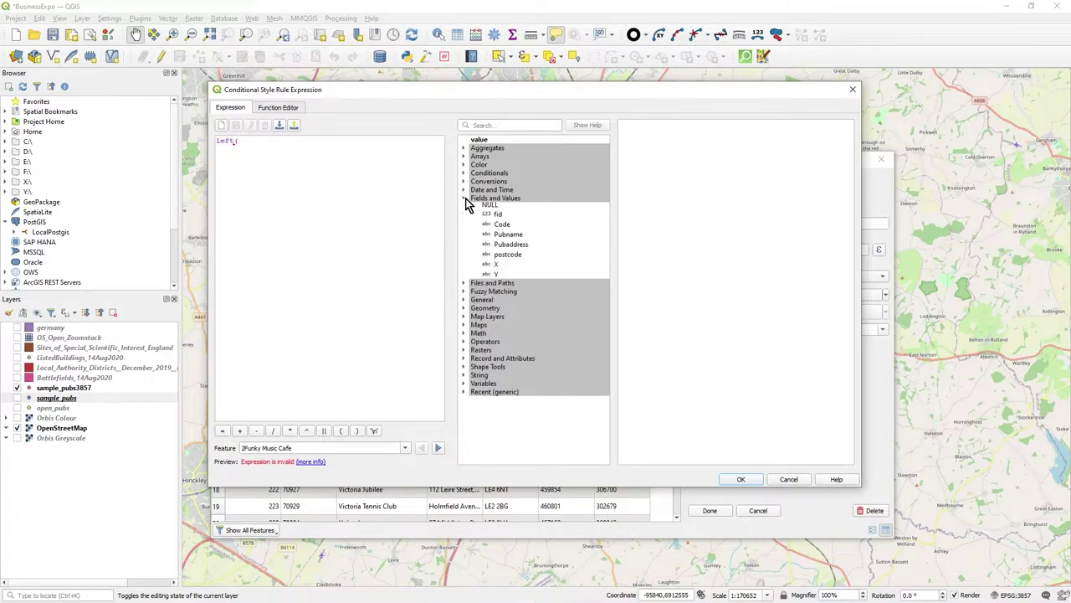
{"action": "double_click", "coordinate": [516, 237]}
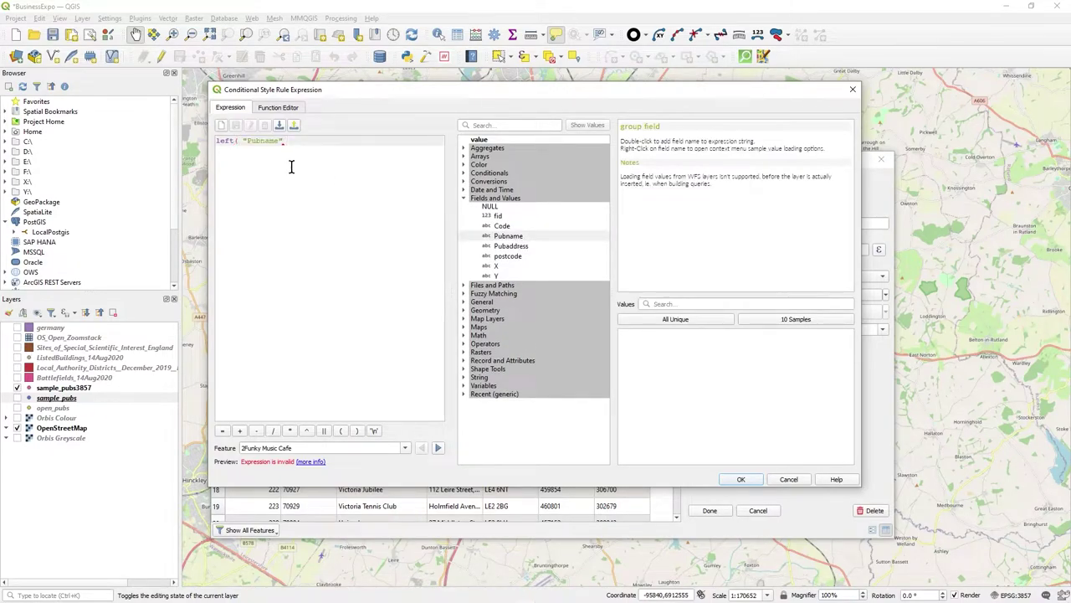
{"action": "type", "text": ",3)"}
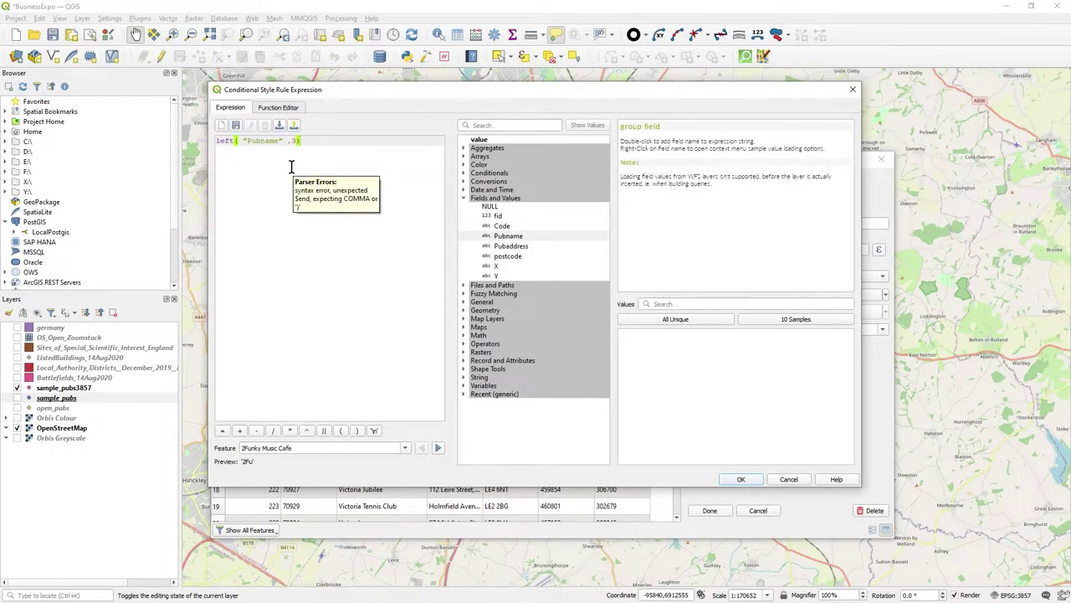
{"action": "type", "text": ","}
{"action": "type", "text": "'The"}
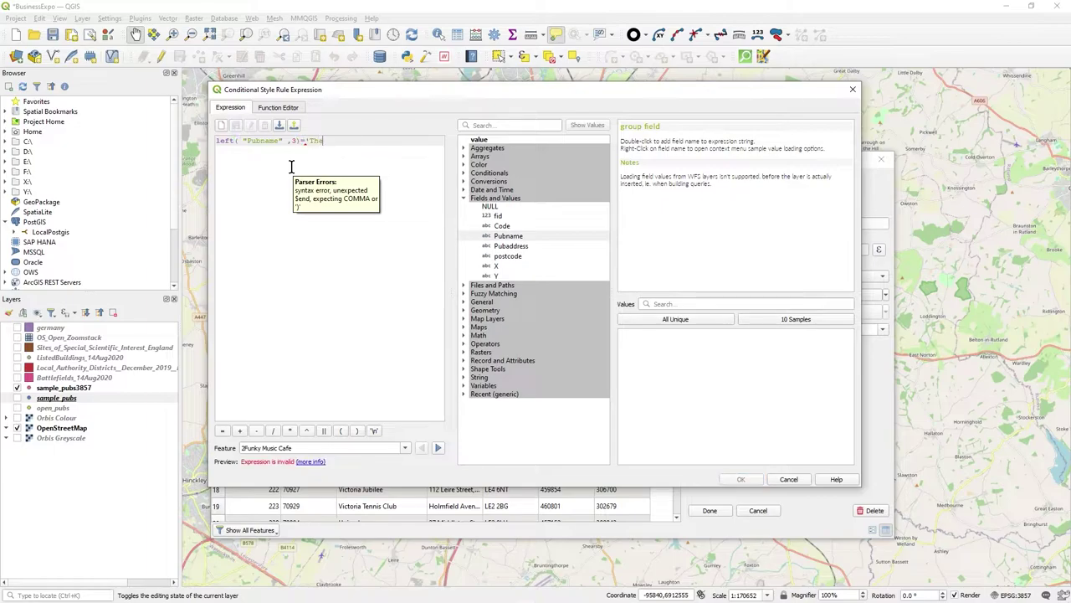
{"action": "type", "text": "'"}
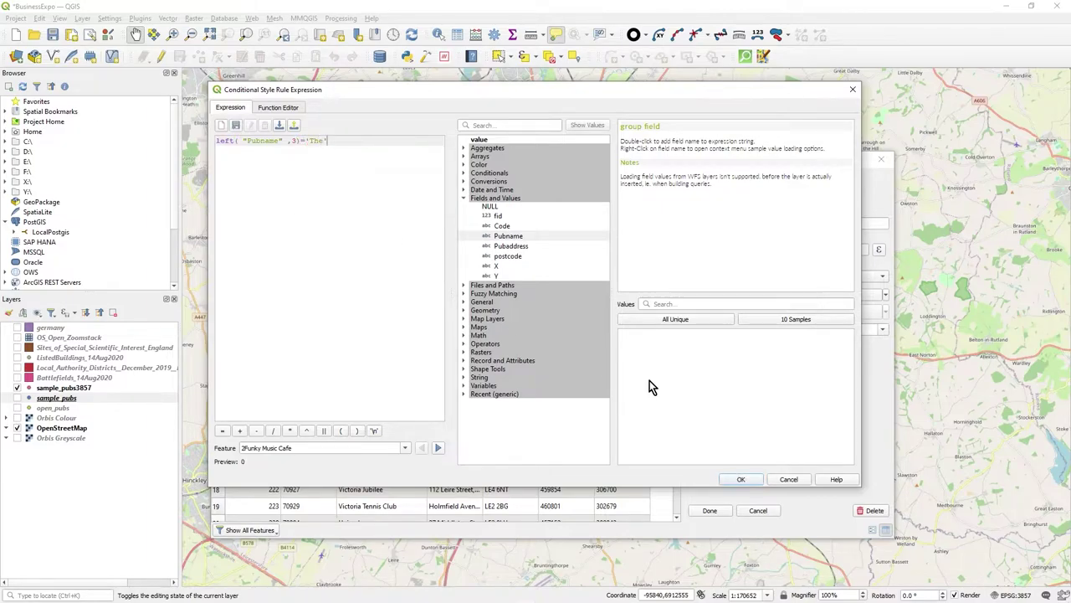
Accept the condition, make matching rows bold, save the rule, and scroll to check the bold rows.
{"action": "left_click", "coordinate": [740, 479]}
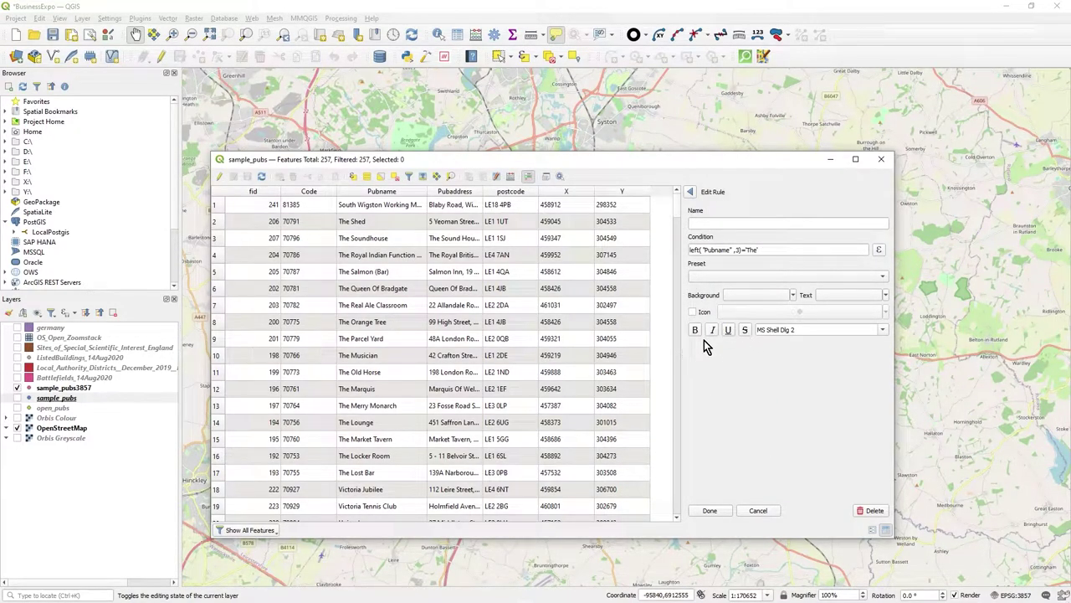
{"action": "left_click", "coordinate": [694, 329]}
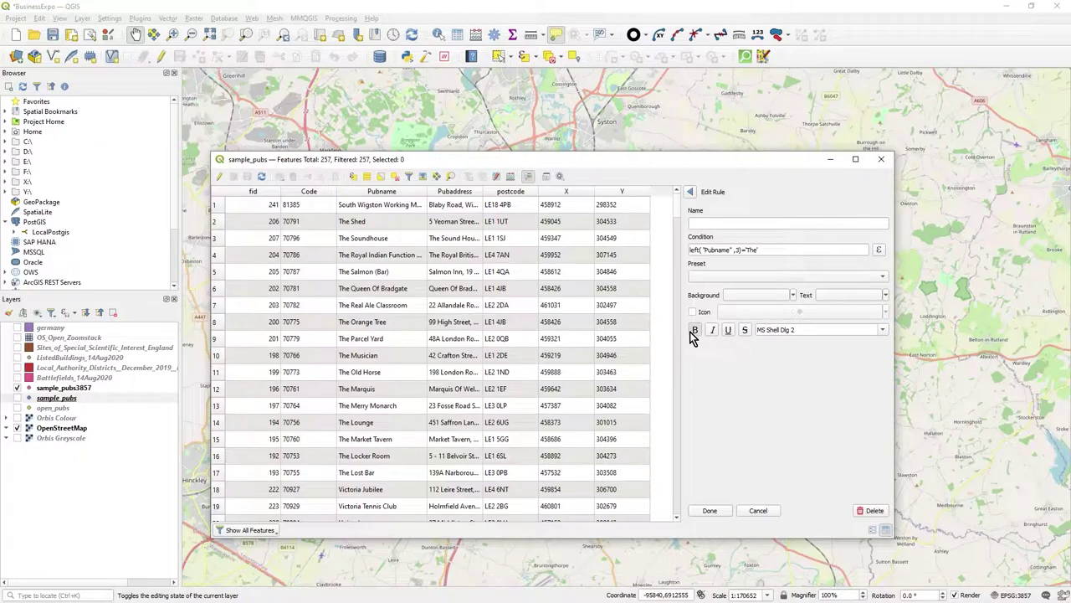
{"action": "left_click", "coordinate": [724, 513]}
{"action": "scroll", "coordinate": [489, 312], "scroll_direction": "down", "scroll_amount": 7}
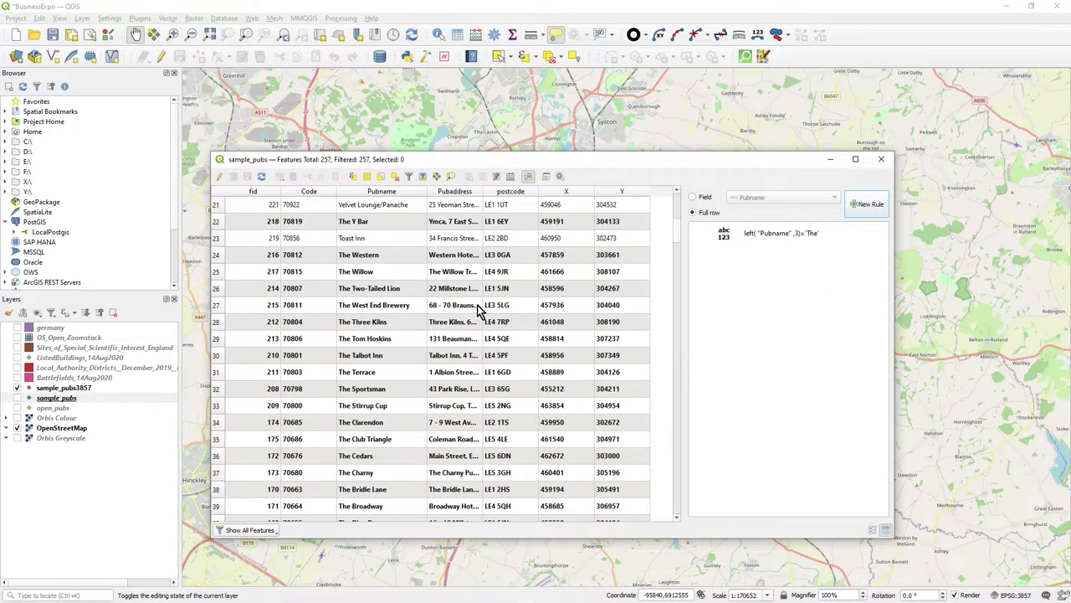
{"action": "scroll", "coordinate": [465, 389], "scroll_direction": "down", "scroll_amount": 9}
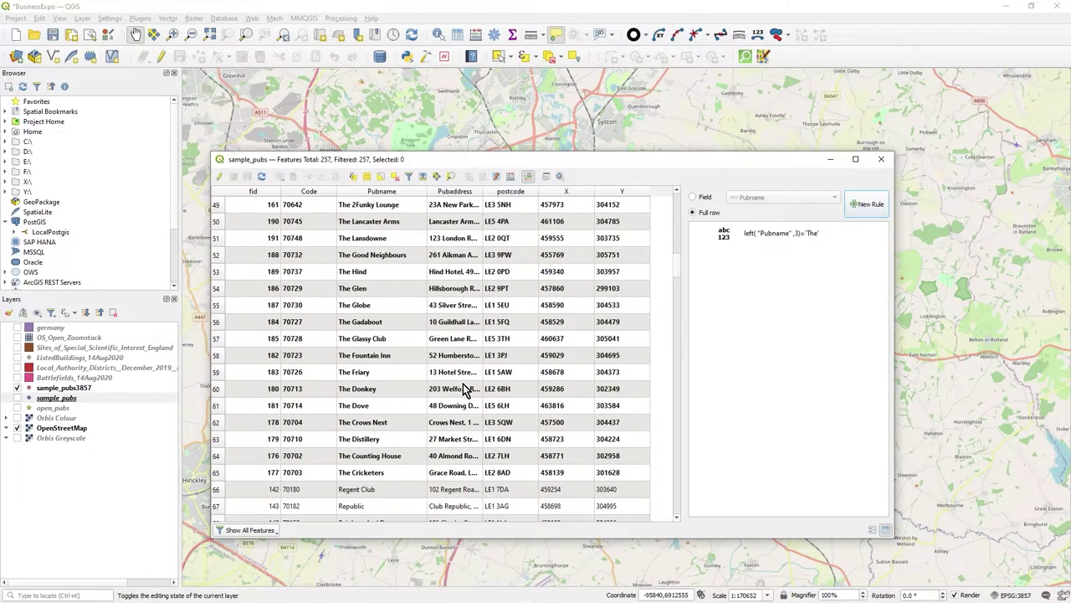
{"action": "scroll", "coordinate": [465, 389], "scroll_direction": "down", "scroll_amount": 5}
{"action": "scroll", "coordinate": [374, 328], "scroll_direction": "down", "scroll_amount": 17}
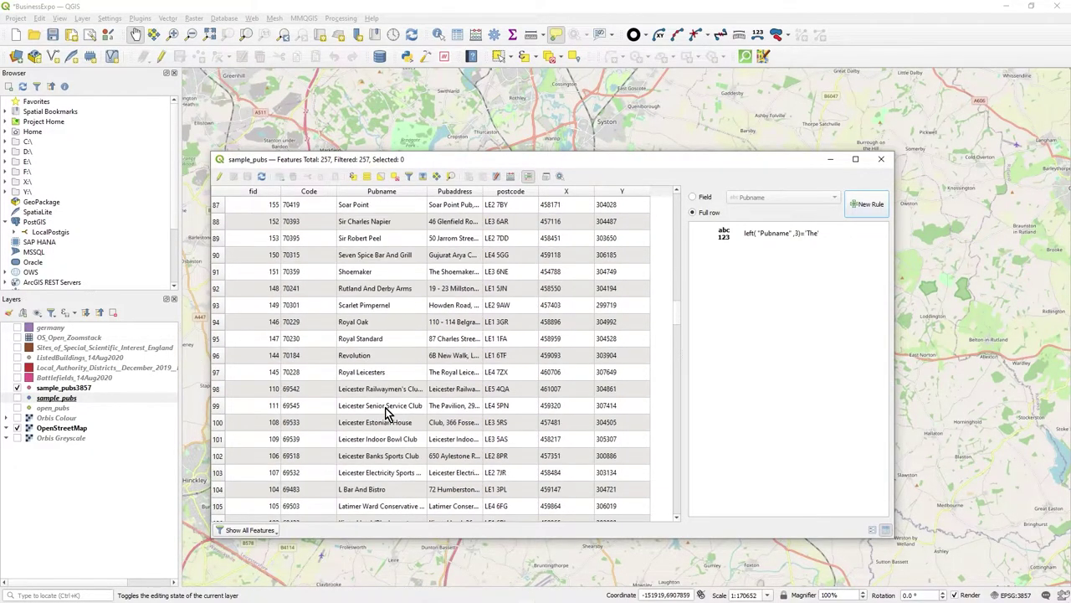
{"action": "scroll", "coordinate": [374, 354], "scroll_direction": "down", "scroll_amount": 17}
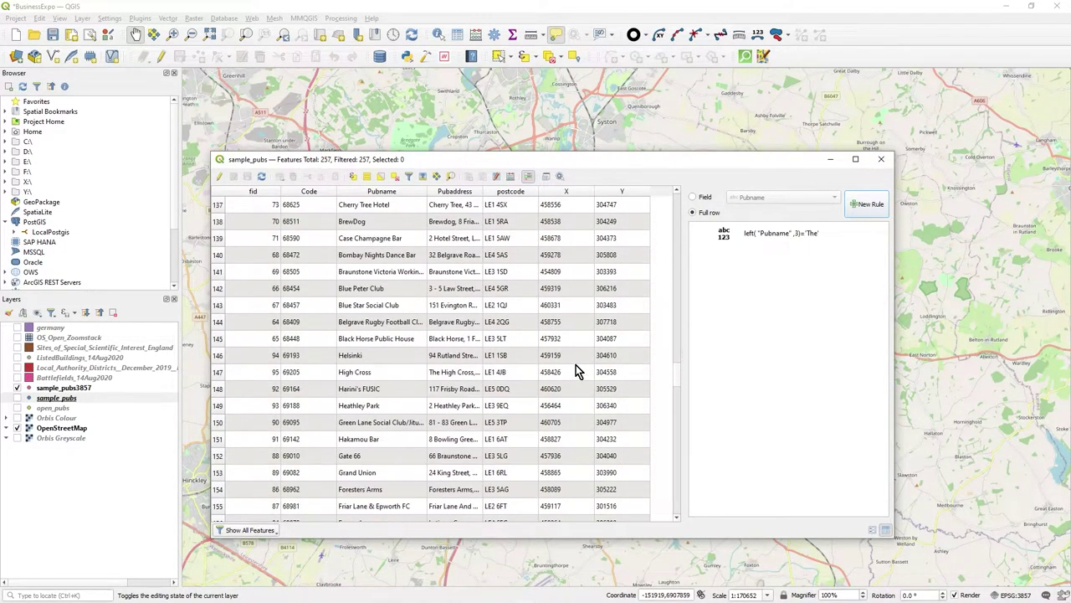
{"action": "scroll", "coordinate": [609, 387], "scroll_direction": "up", "scroll_amount": 3}
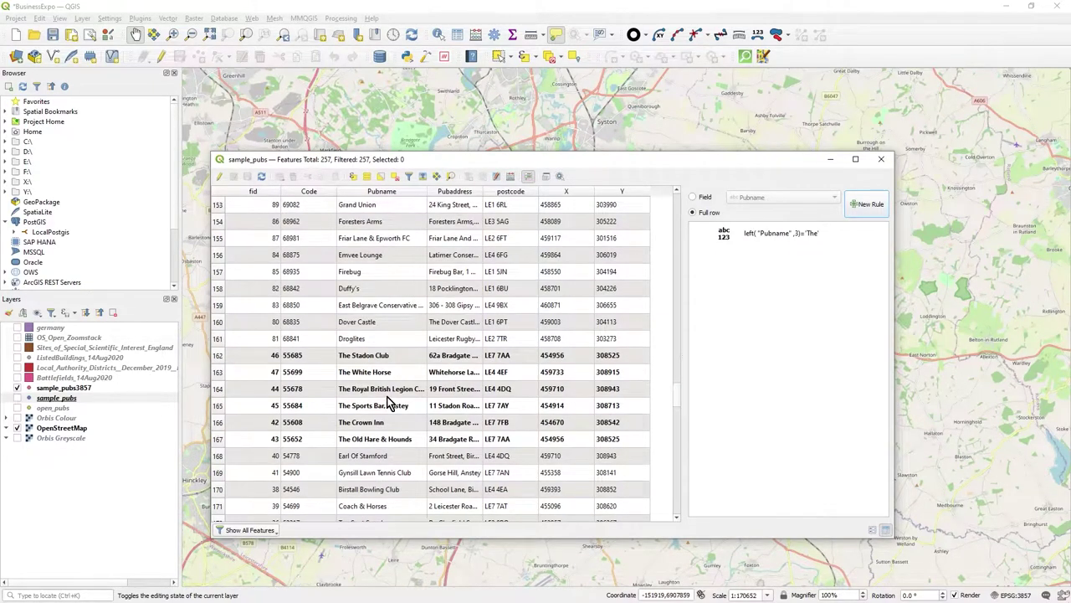
Give the left("Pubname",3)='The' rule a red row background and white text, and save it.
{"action": "left_click", "coordinate": [749, 239]}
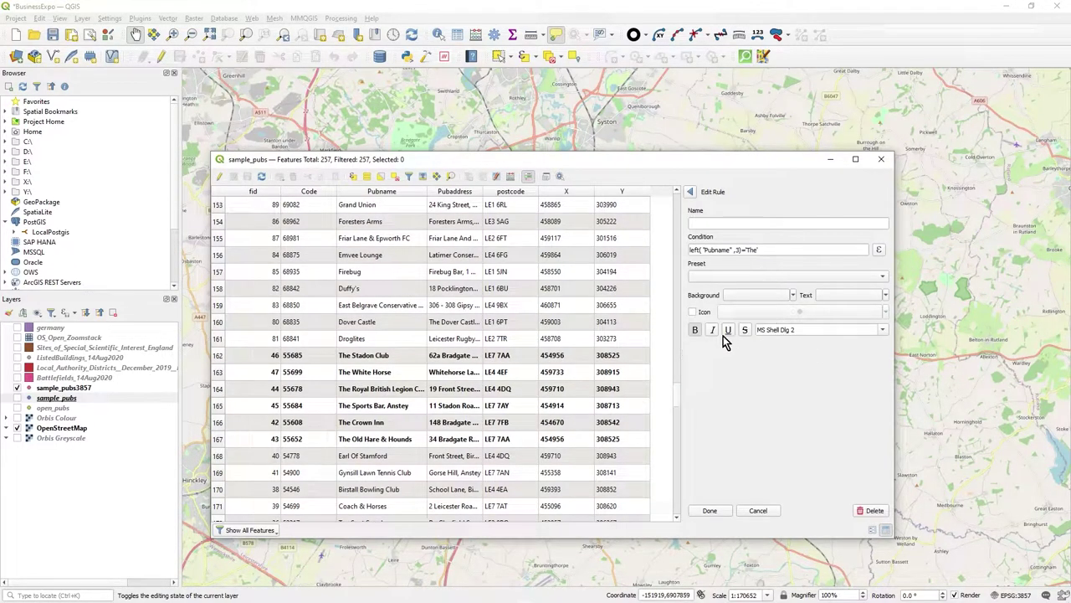
{"action": "left_click", "coordinate": [793, 296]}
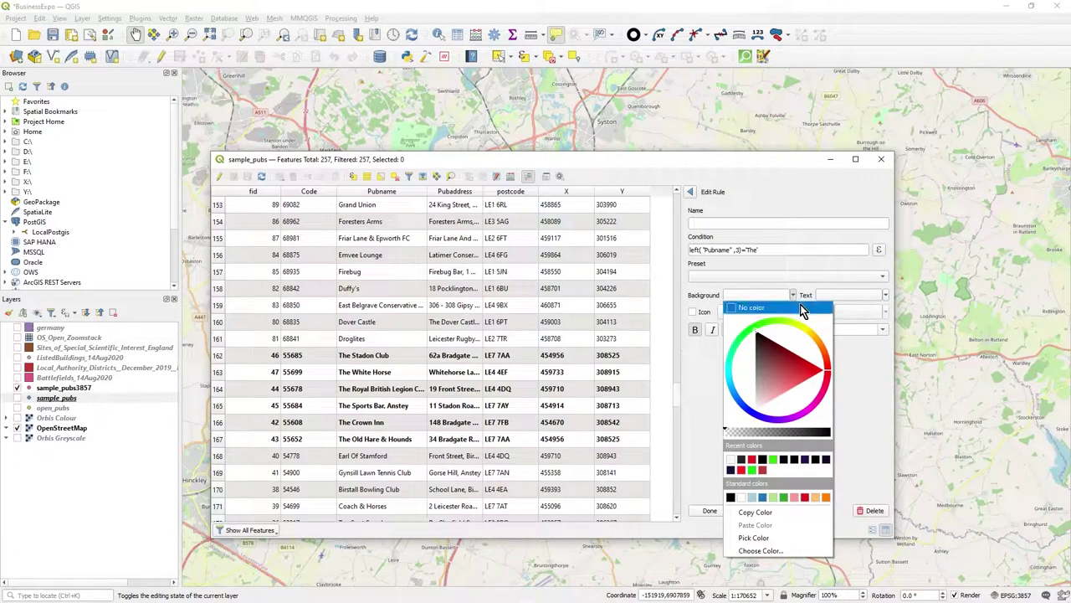
{"action": "left_click", "coordinate": [820, 371]}
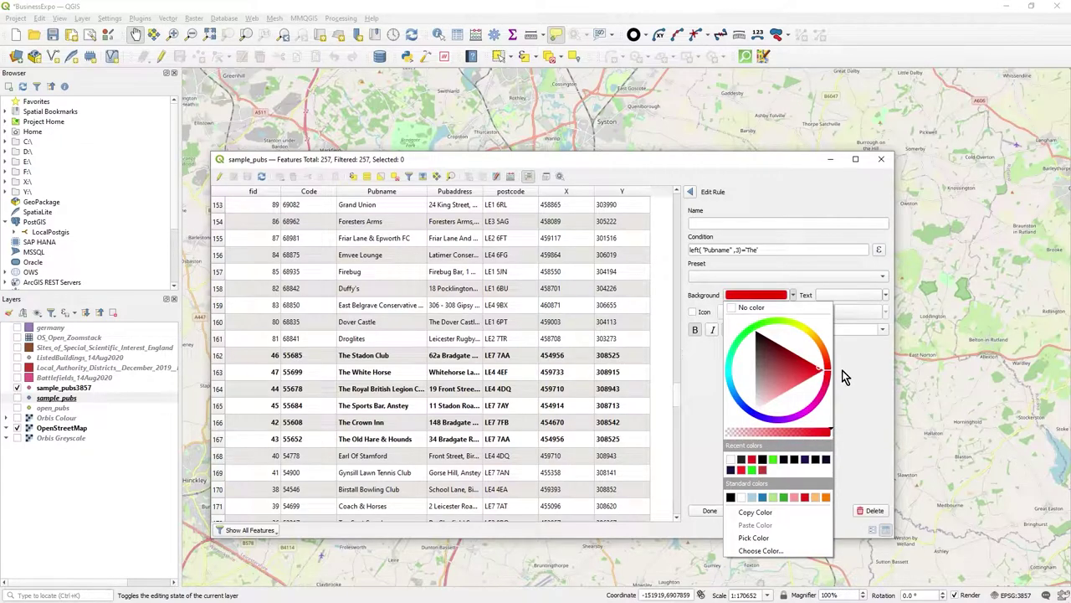
{"action": "left_click", "coordinate": [878, 307]}
{"action": "left_click", "coordinate": [886, 295]}
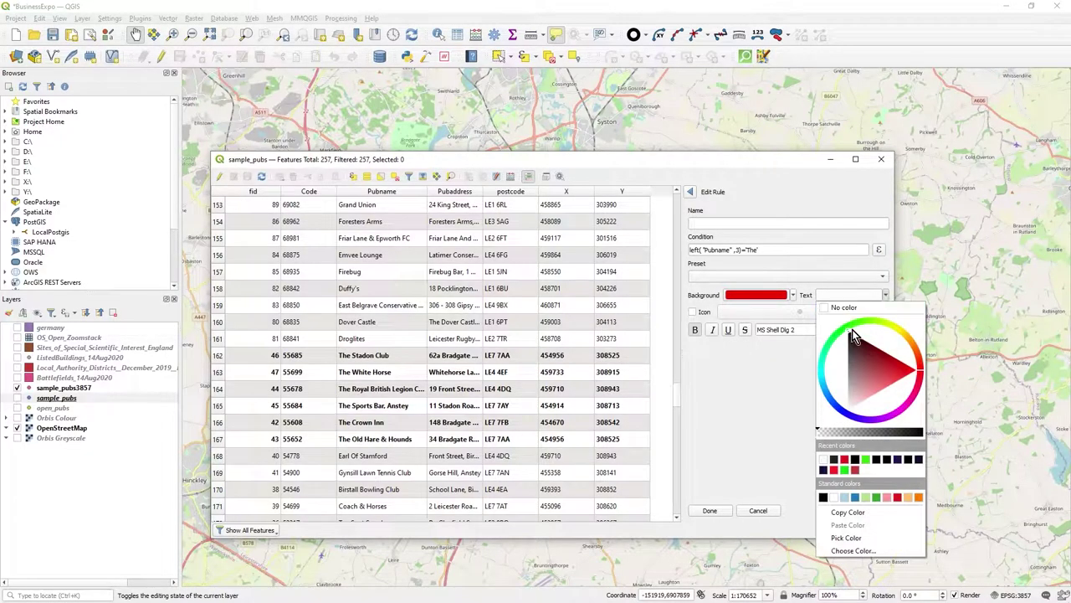
{"action": "mouse_move", "coordinate": [855, 410]}
{"action": "left_mouse_down"}
{"action": "mouse_move", "coordinate": [849, 416]}
{"action": "mouse_move", "coordinate": [854, 406]}
{"action": "left_mouse_up"}
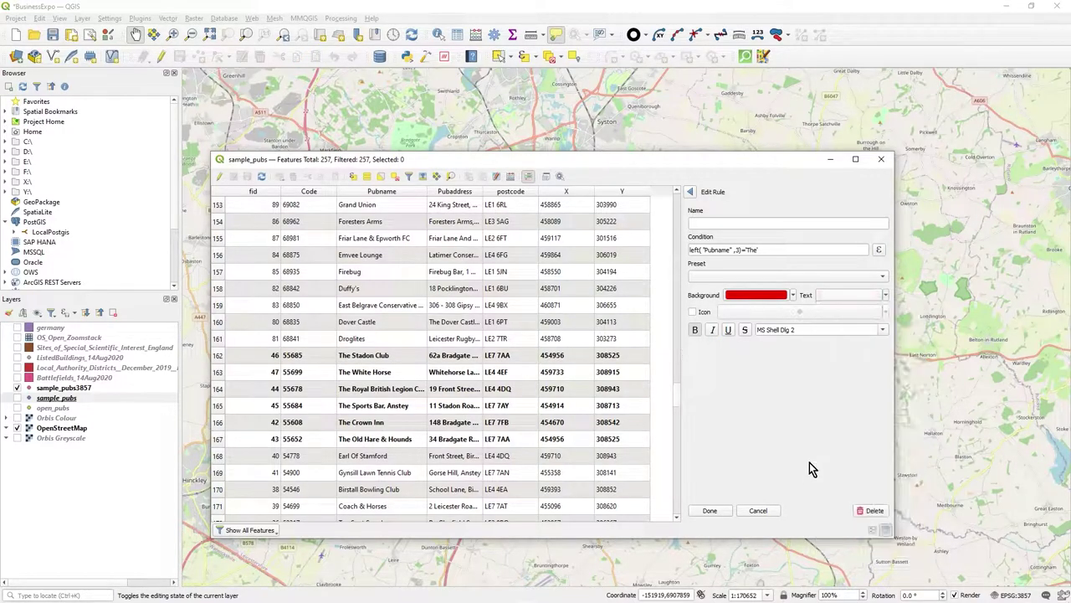
{"action": "left_click", "coordinate": [709, 510]}
Scroll up and down the attribute table to inspect the bold white-on-red The rows.
{"action": "scroll", "coordinate": [376, 382], "scroll_direction": "up", "scroll_amount": 20}
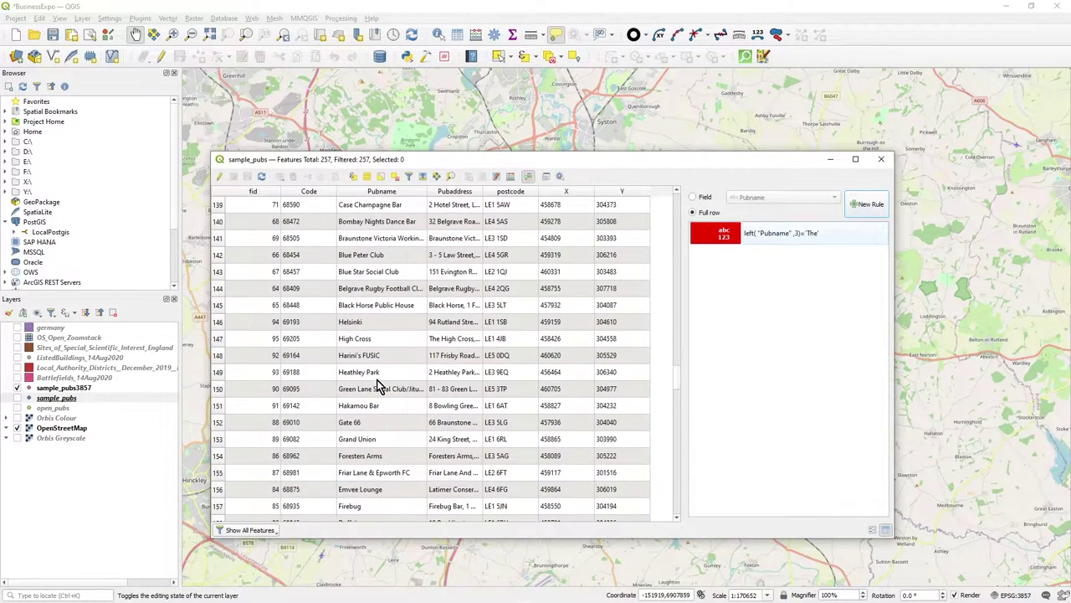
{"action": "scroll", "coordinate": [554, 325], "scroll_direction": "up", "scroll_amount": 20}
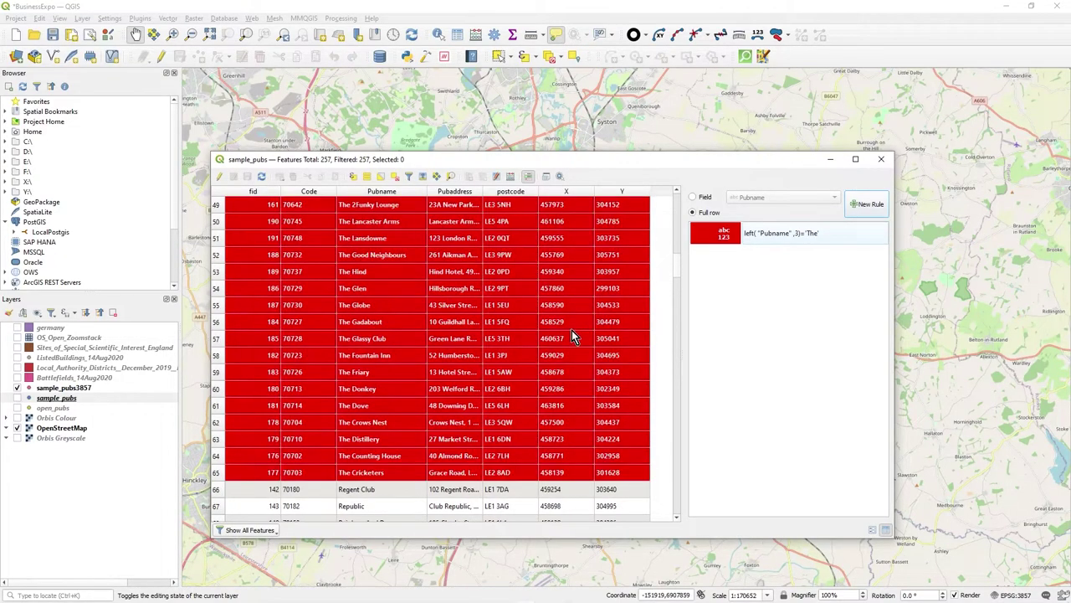
{"action": "scroll", "coordinate": [589, 338], "scroll_direction": "down", "scroll_amount": 17}
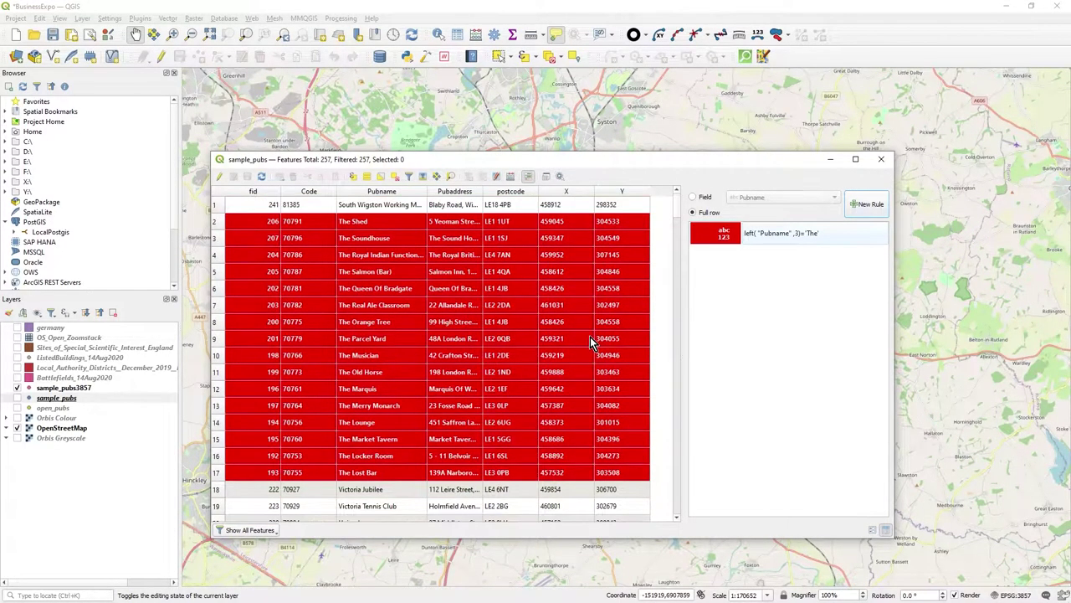
{"action": "scroll", "coordinate": [598, 378], "scroll_direction": "down", "scroll_amount": 20}
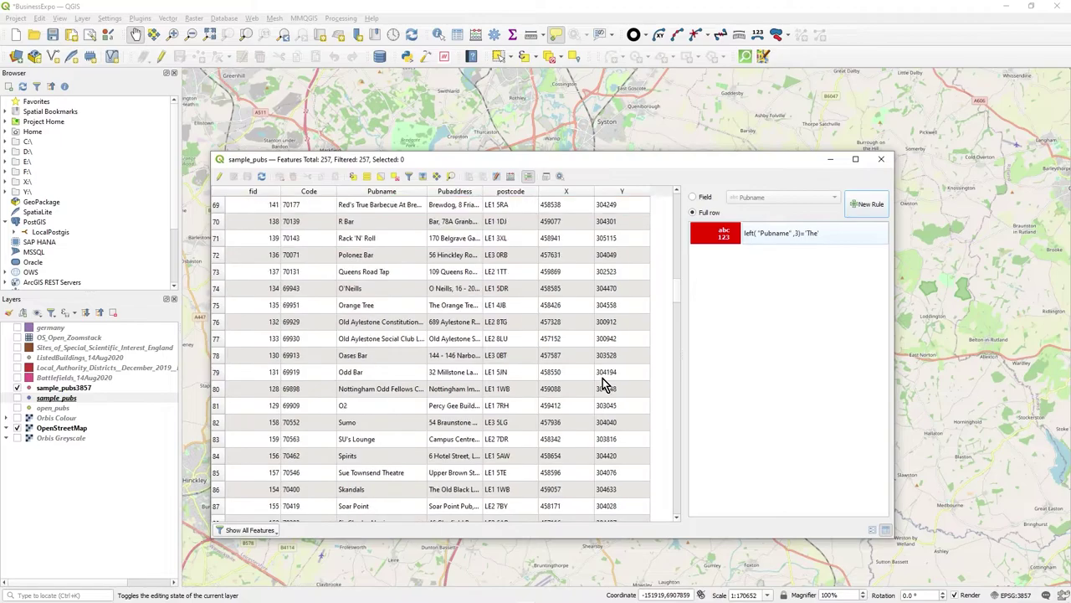
{"action": "scroll", "coordinate": [585, 399], "scroll_direction": "down", "scroll_amount": 20}
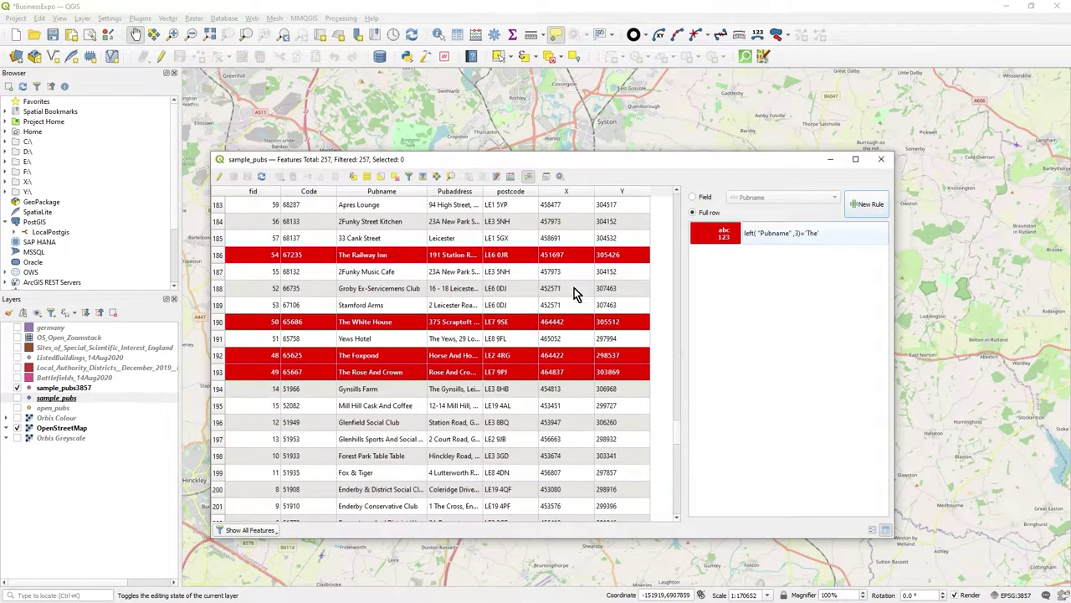
Enable the Icon option on the The rule, save it, and reopen the rule.
{"action": "left_click", "coordinate": [806, 236]}
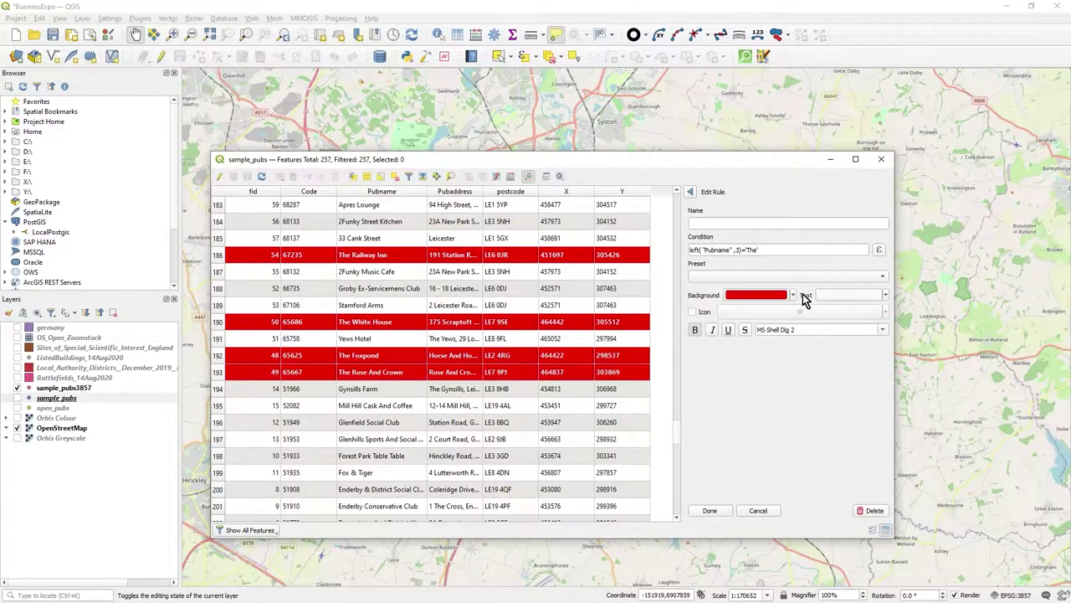
{"action": "left_click", "coordinate": [692, 312]}
{"action": "left_click", "coordinate": [886, 311]}
{"action": "left_click", "coordinate": [747, 372]}
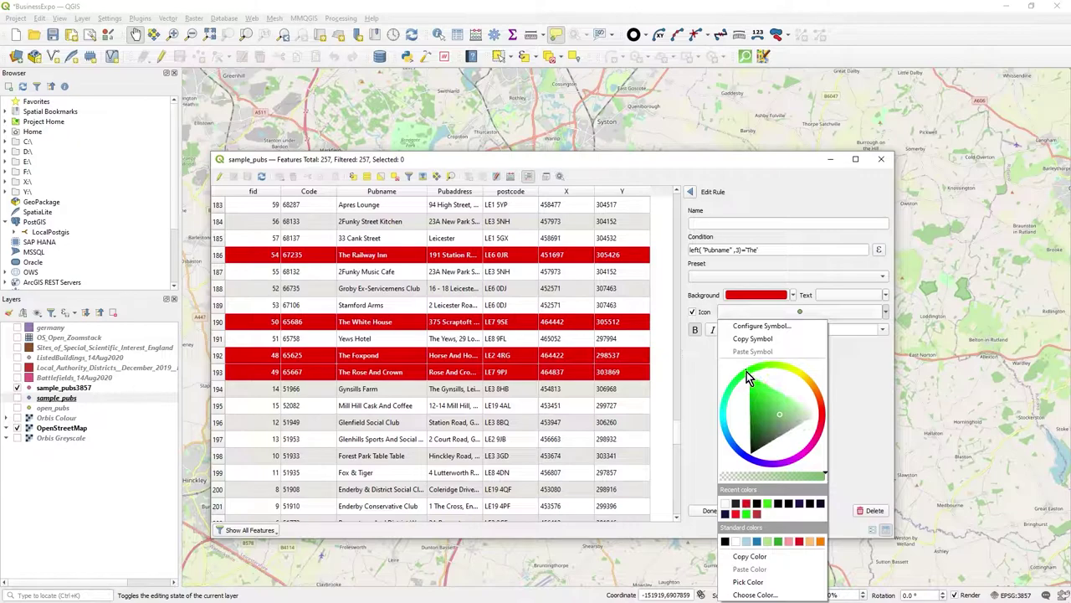
{"action": "left_click", "coordinate": [847, 409]}
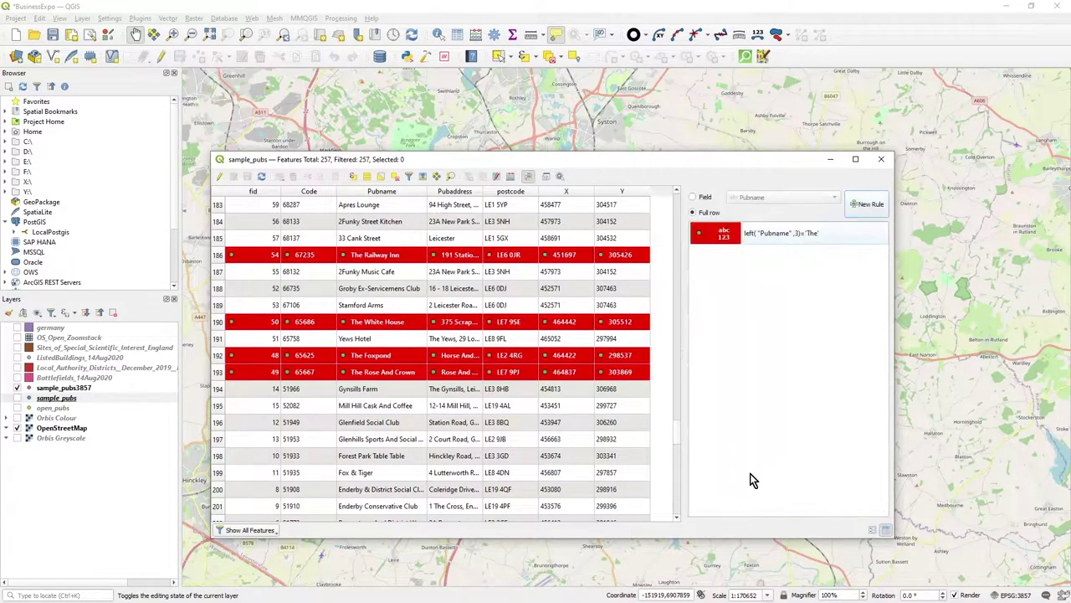
{"action": "left_click", "coordinate": [709, 511]}
{"action": "scroll", "coordinate": [388, 369], "scroll_direction": "down", "scroll_amount": 8}
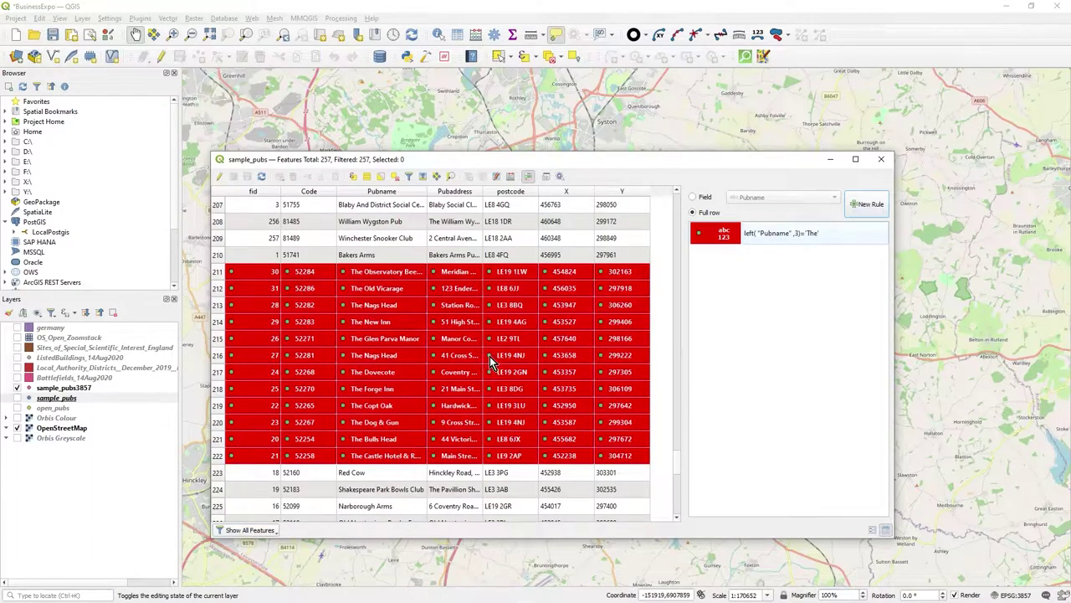
{"action": "left_click", "coordinate": [778, 232]}
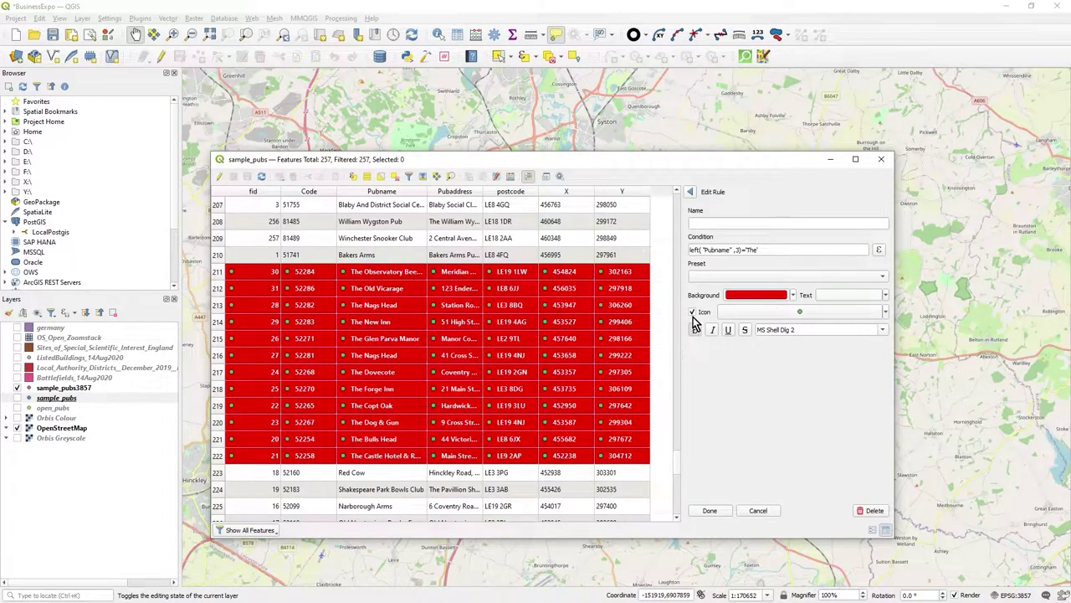
Save the The rule without row icons and scroll back up the table.
{"action": "left_click", "coordinate": [711, 510]}
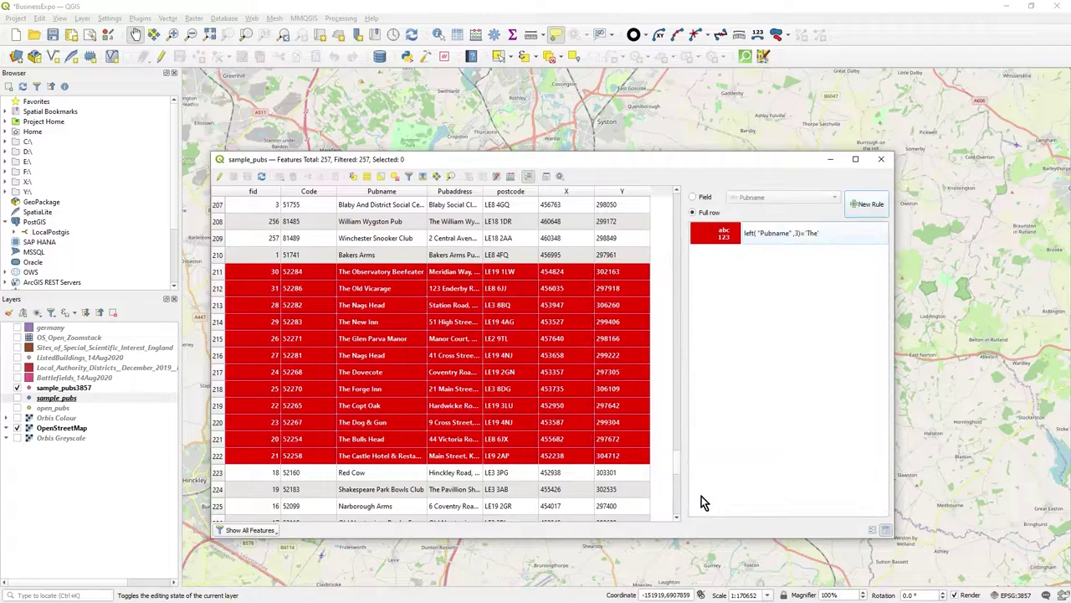
{"action": "scroll", "coordinate": [493, 370], "scroll_direction": "up", "scroll_amount": 14}
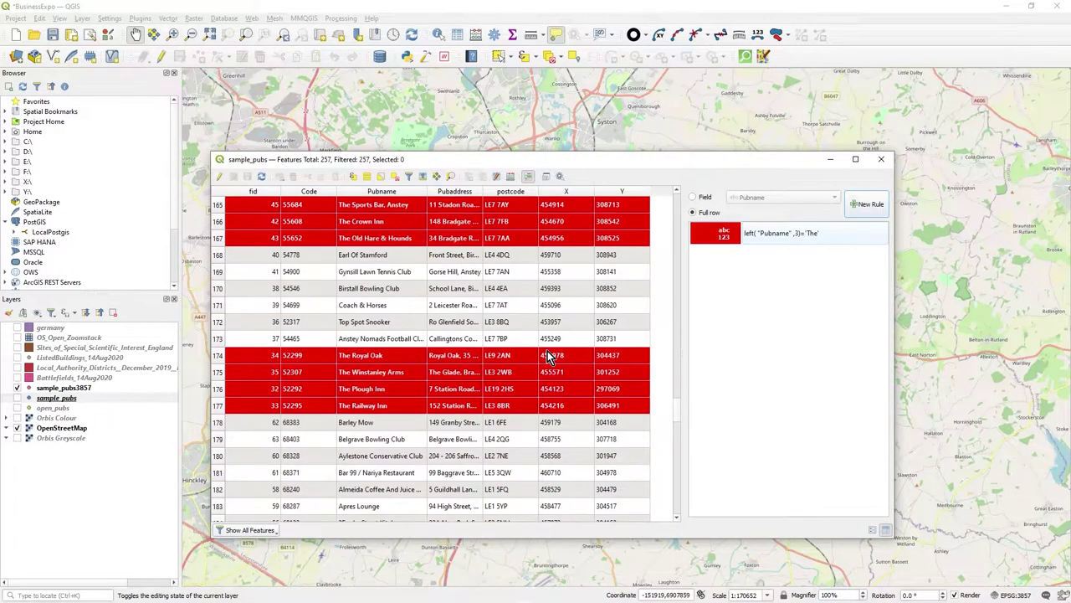